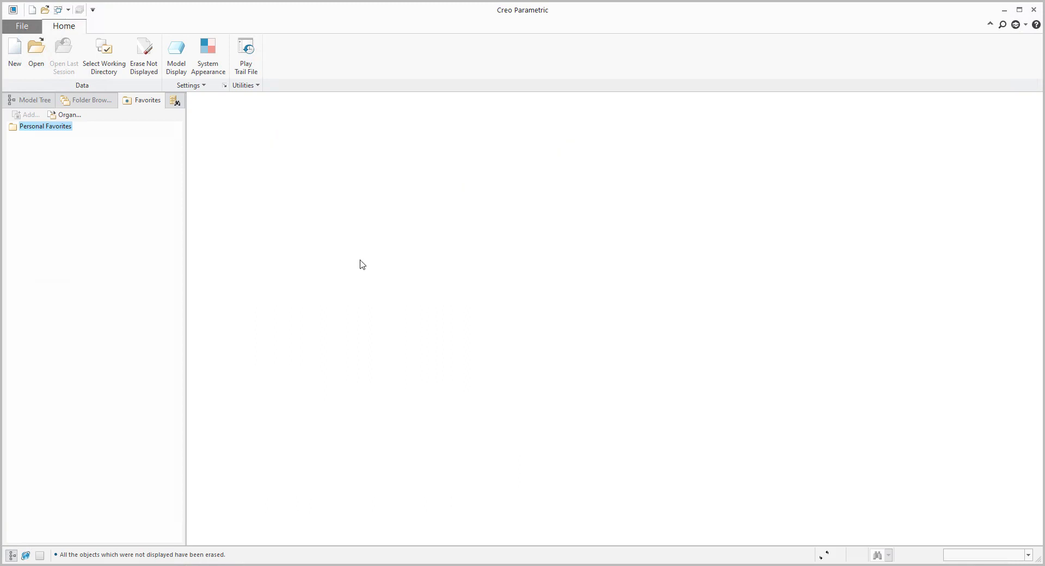
Create a new solid part named dir-pttn from the default template.
key(ctrl+n)
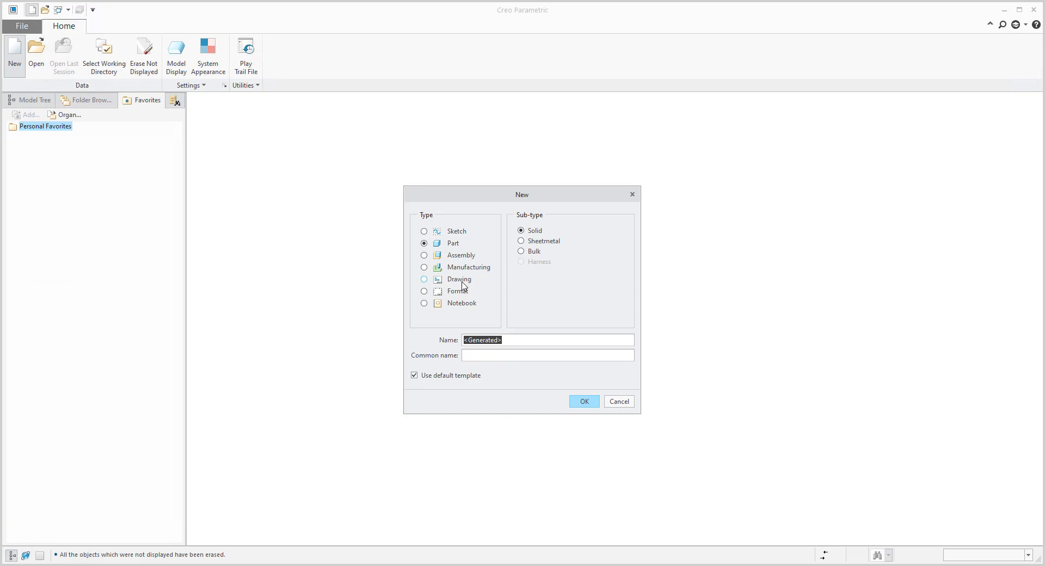
text(dir-p)
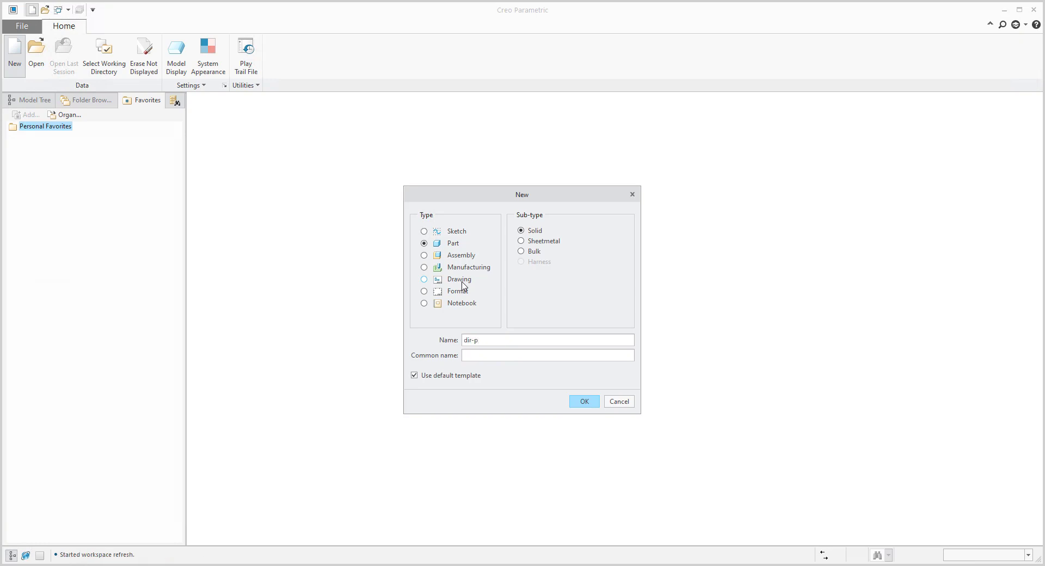
text(ttn)
key(Return)
Show datum planes, start an extrusion on HORIZONTAL, and draw a center rectangle at the origin.
click(644, 105)
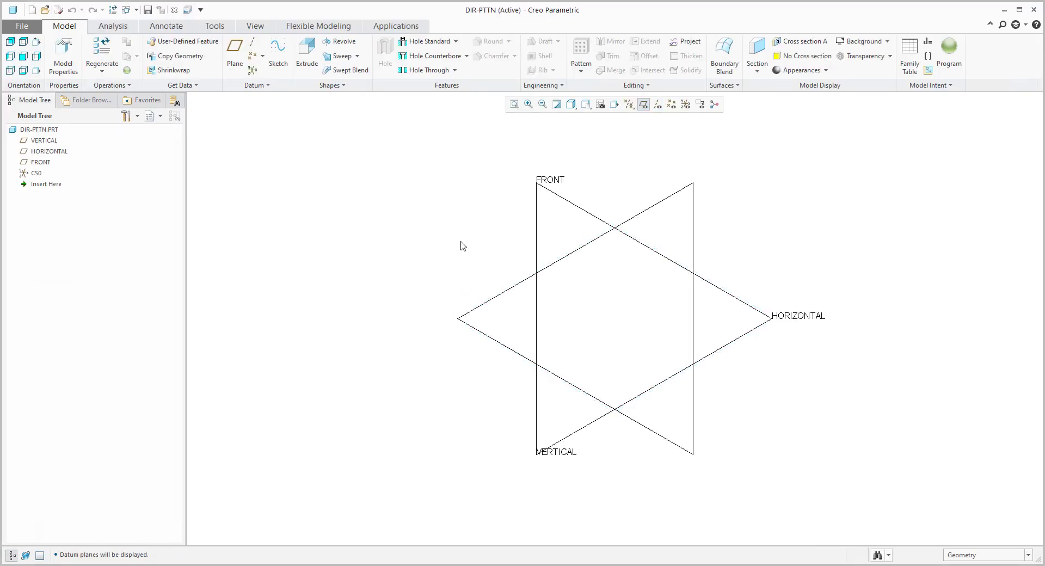
middle_drag(459, 245, 514, 314)
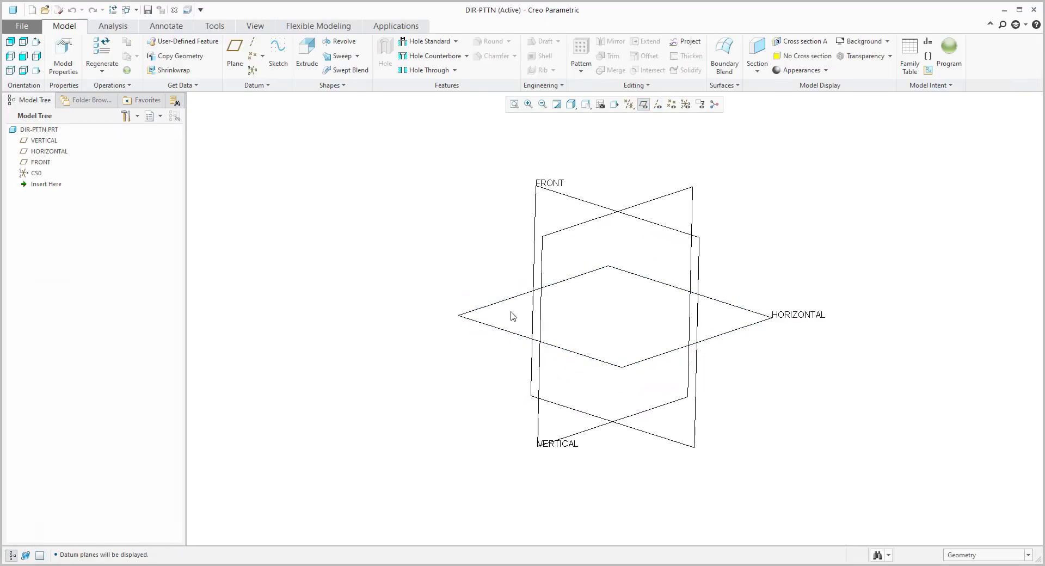
click(306, 52)
click(515, 298)
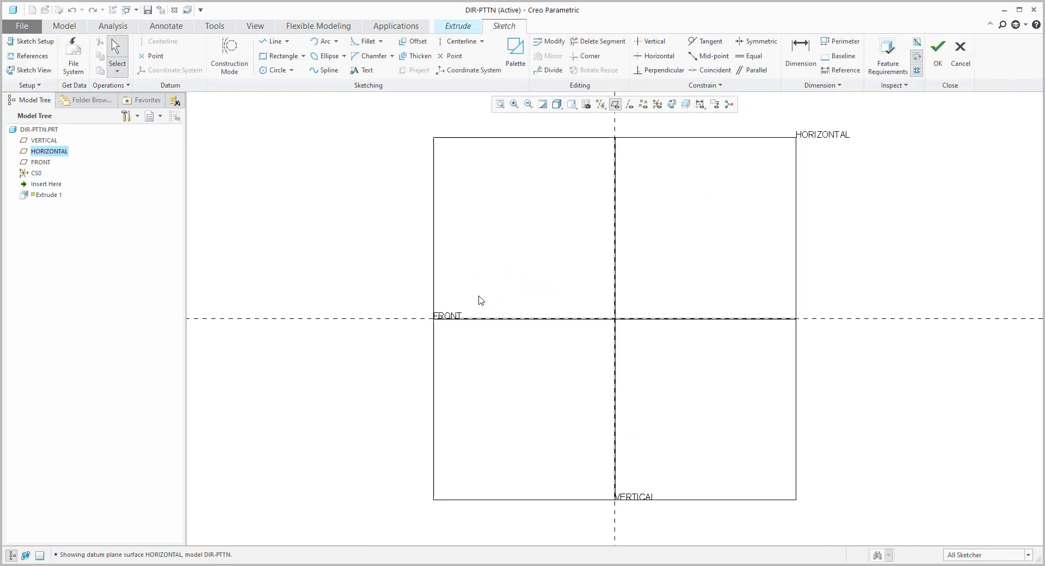
click(304, 56)
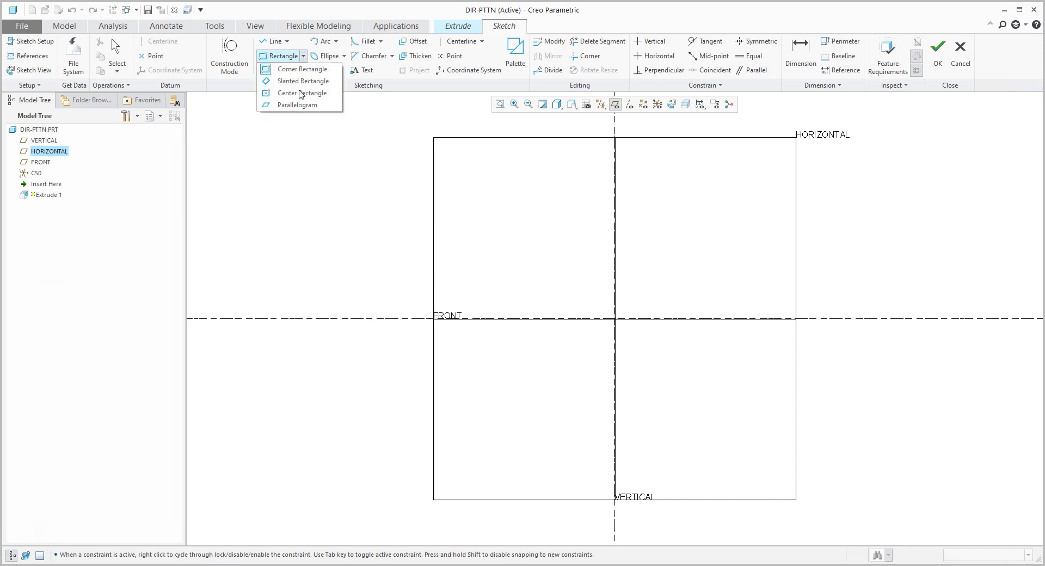
click(289, 95)
click(615, 319)
click(464, 219)
middle_click(468, 197)
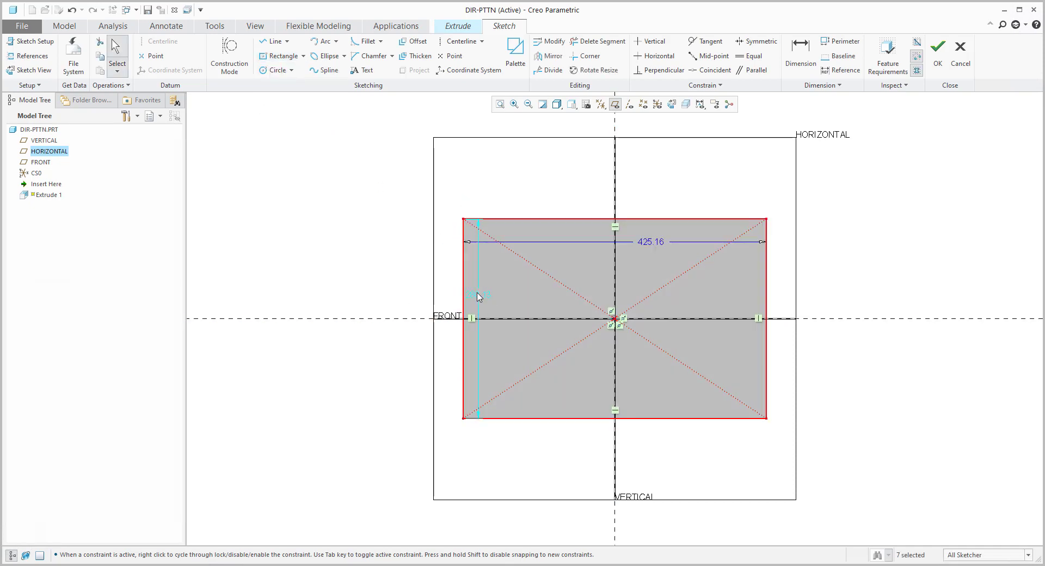
Dimension the rectangle 300 by 400, finish the sketch, and drag the depth to about 109.
double_click(478, 295)
text(300)
key(Return)
double_click(650, 237)
text(400)
key(Return)
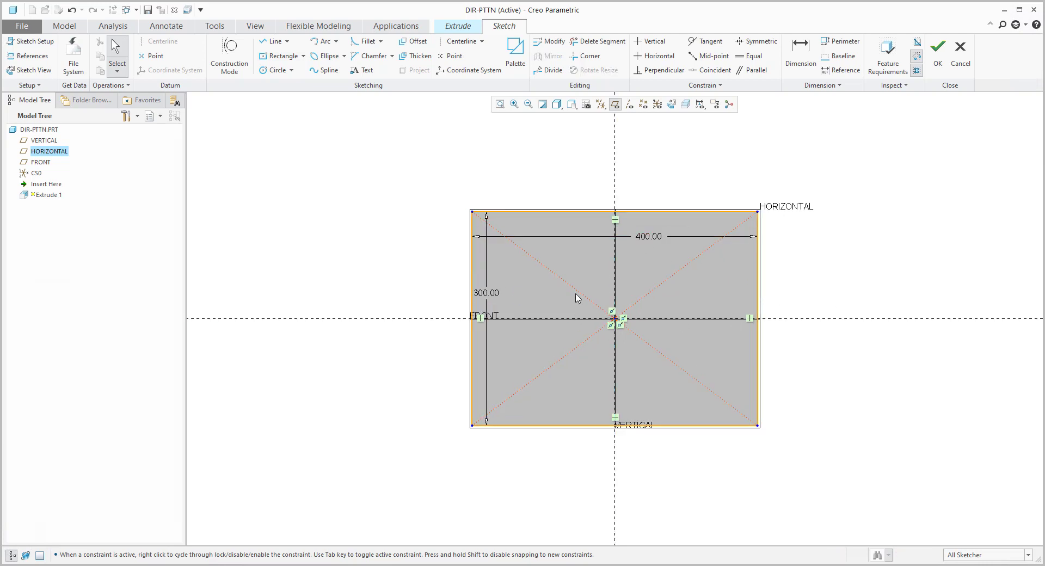
mouse_move(577, 295)
middle_down()
mouse_move(562, 259)
mouse_move(845, 157)
middle_up()
click(937, 50)
drag(605, 272, 623, 461)
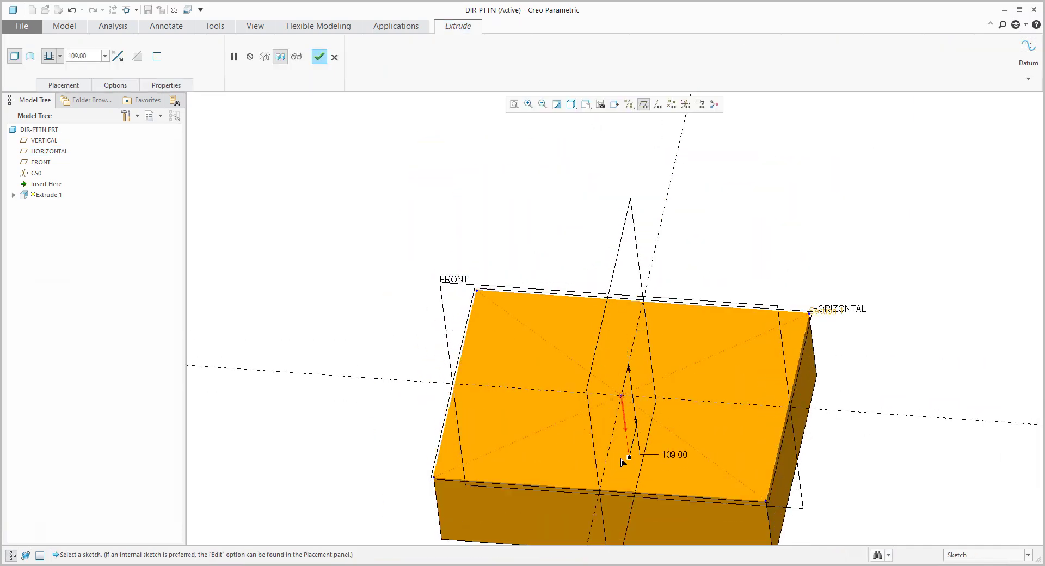
Set the extrusion depth to 25 and complete the solid 400 × 300 plate.
double_click(675, 455)
text(25)
key(Return)
shift+middle_drag(704, 404, 622, 329)
middle_click(695, 198)
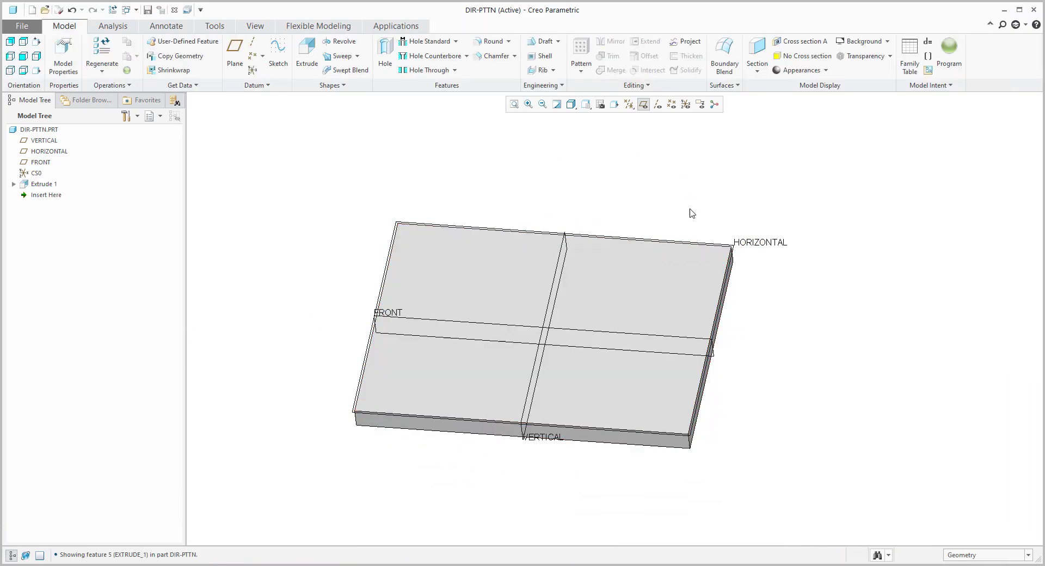
middle_drag(601, 187, 602, 189)
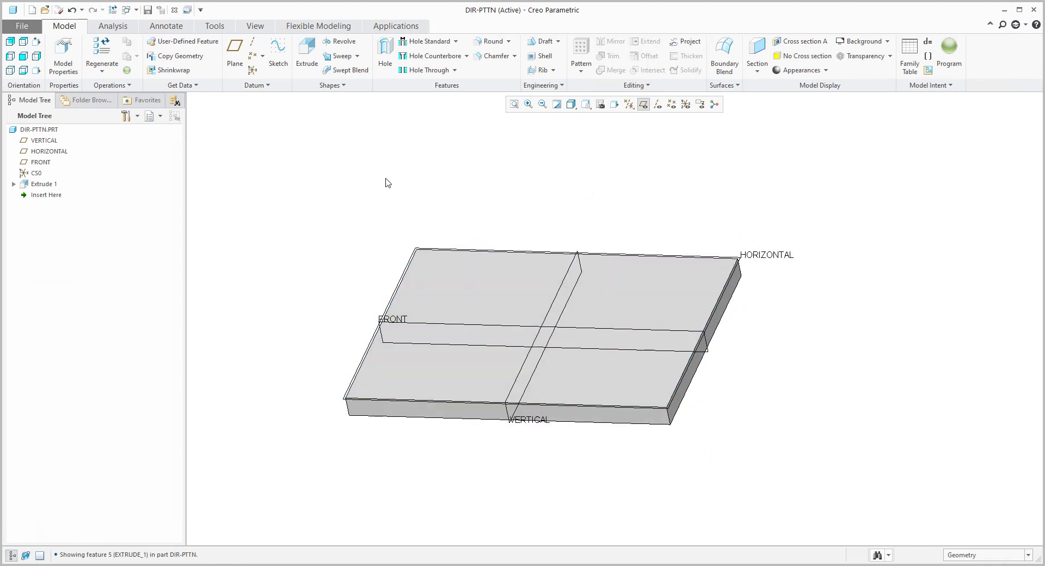
Start a hole and create datum axis A_1 through the VERTICAL and FRONT planes.
click(388, 53)
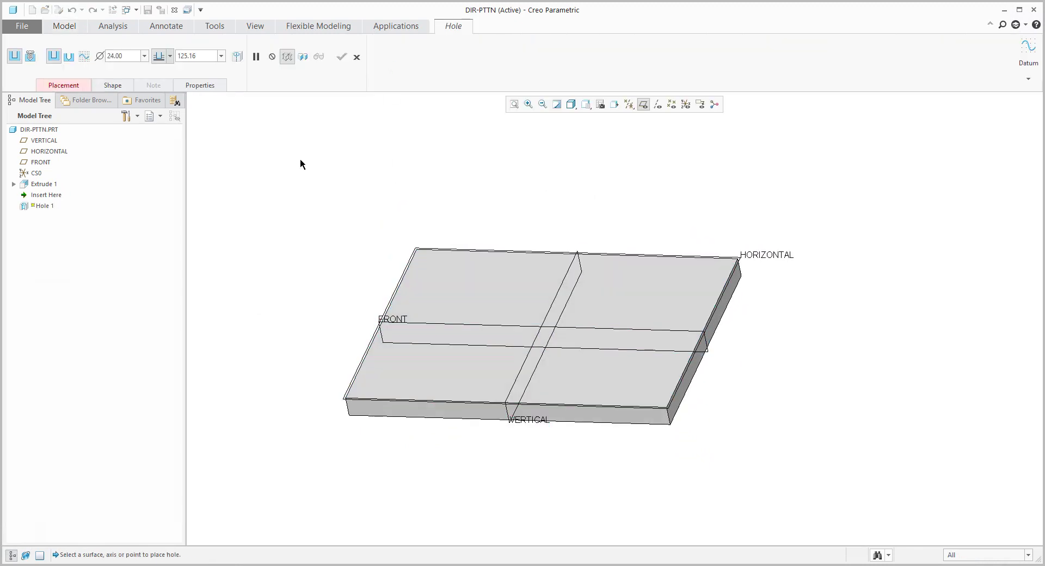
click(1028, 76)
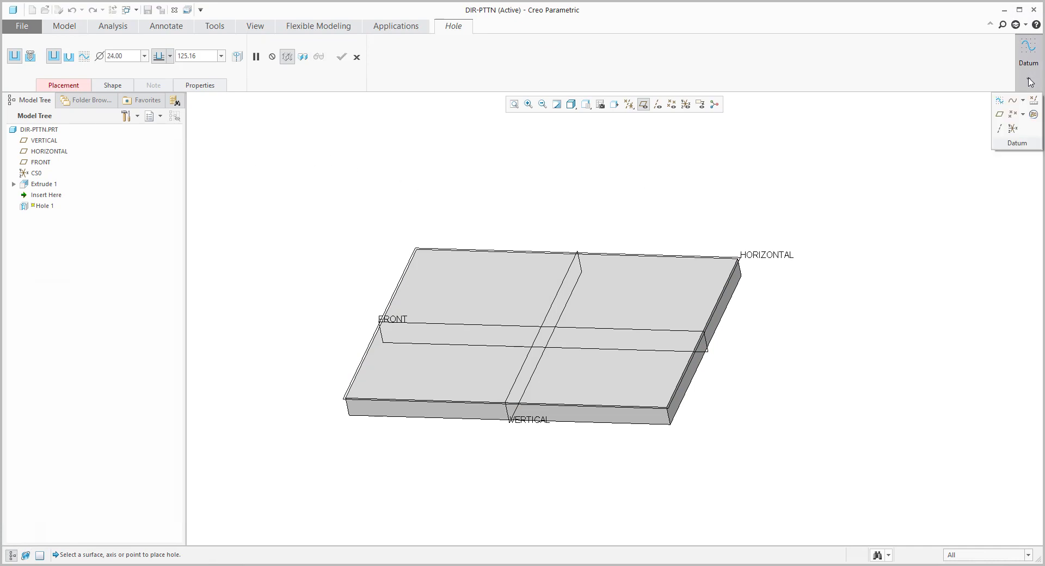
click(1000, 129)
click(561, 297)
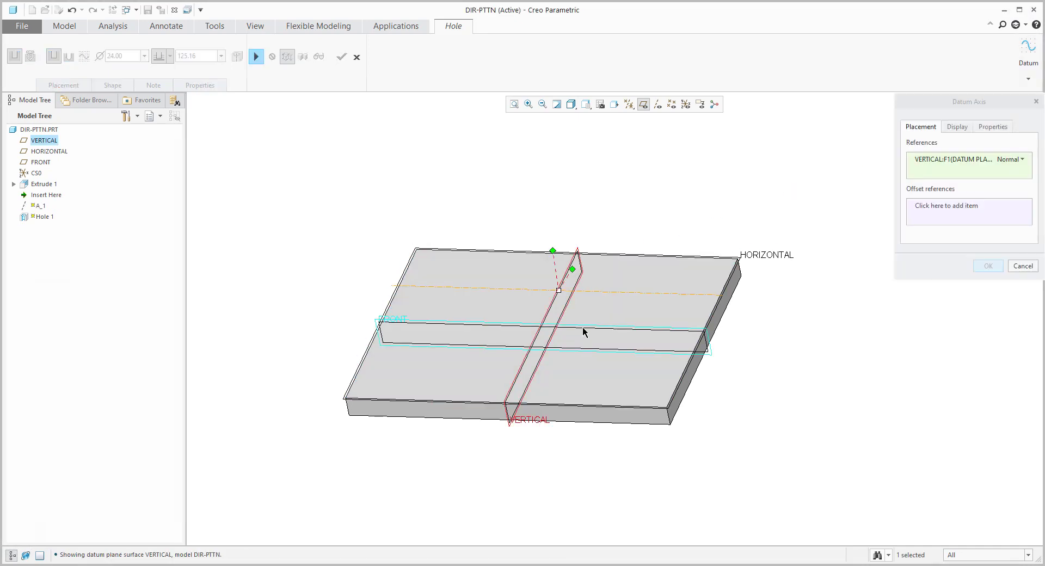
ctrl+click(585, 329)
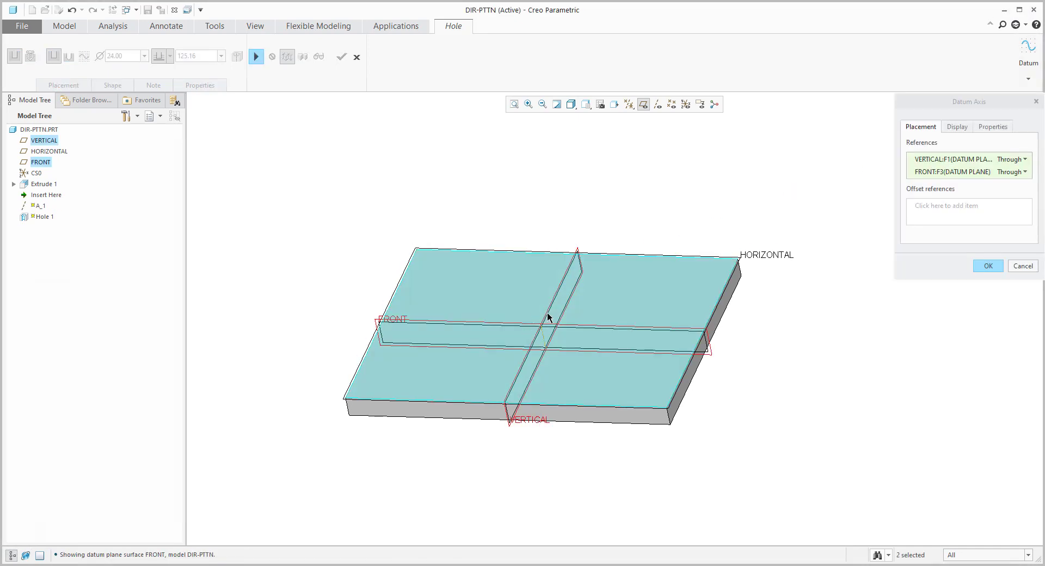
click(986, 267)
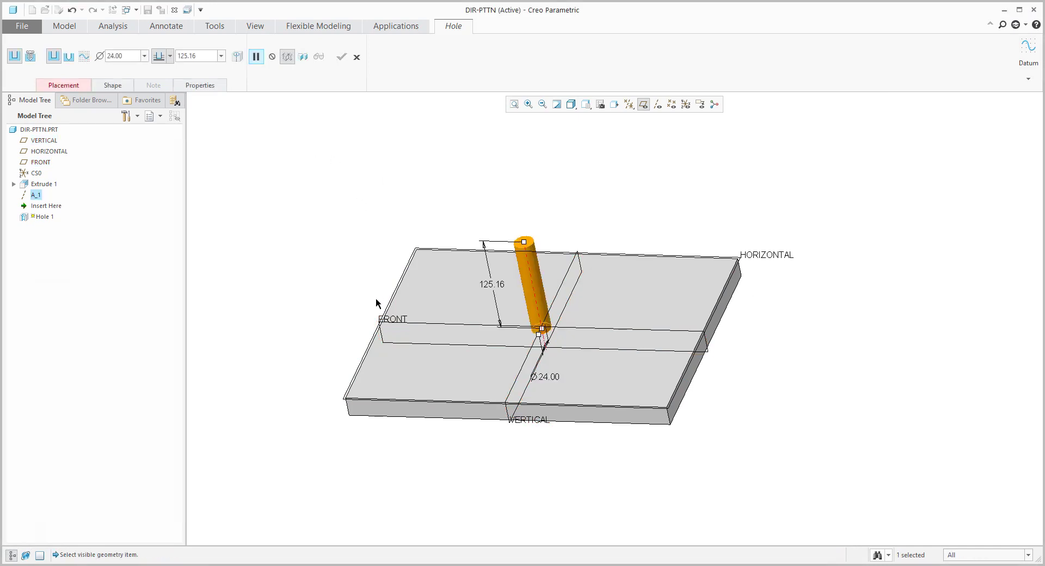
Reference the plate's top face, set the hole diameter to 10, change the depth option, and finish.
ctrl+click(430, 288)
click(75, 88)
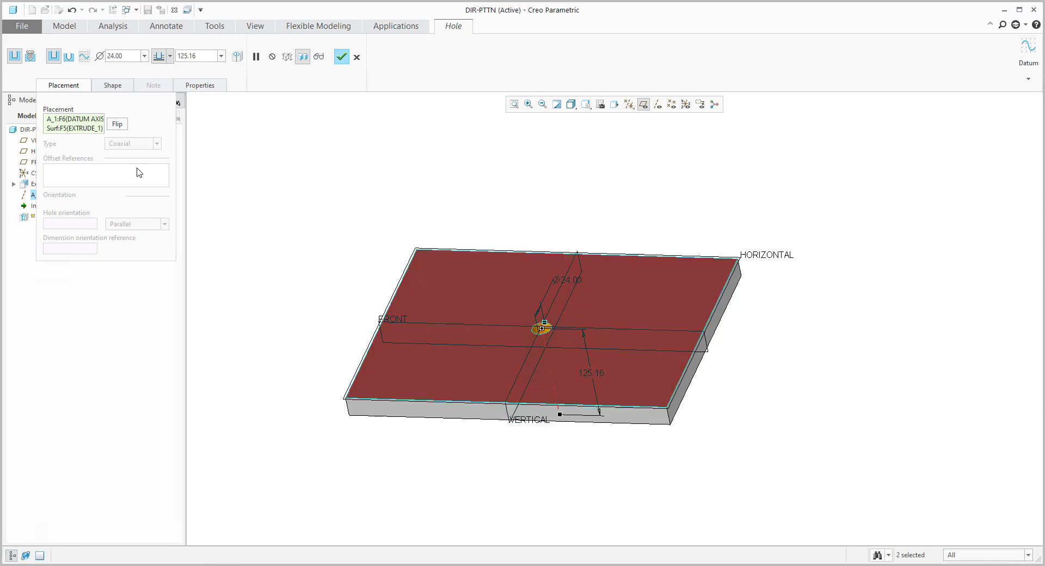
click(136, 56)
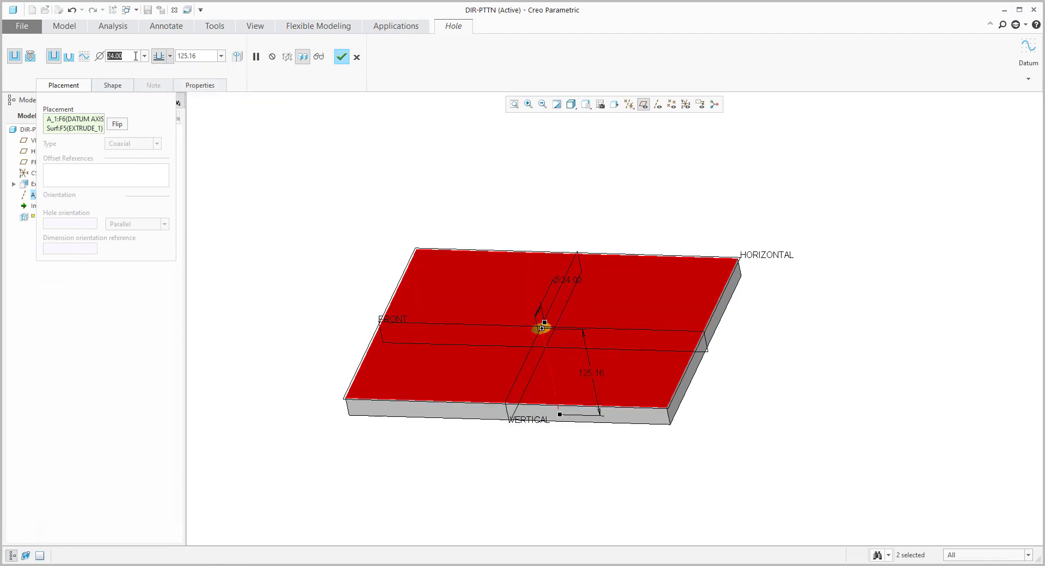
text(10)
key(Return)
click(170, 56)
click(162, 125)
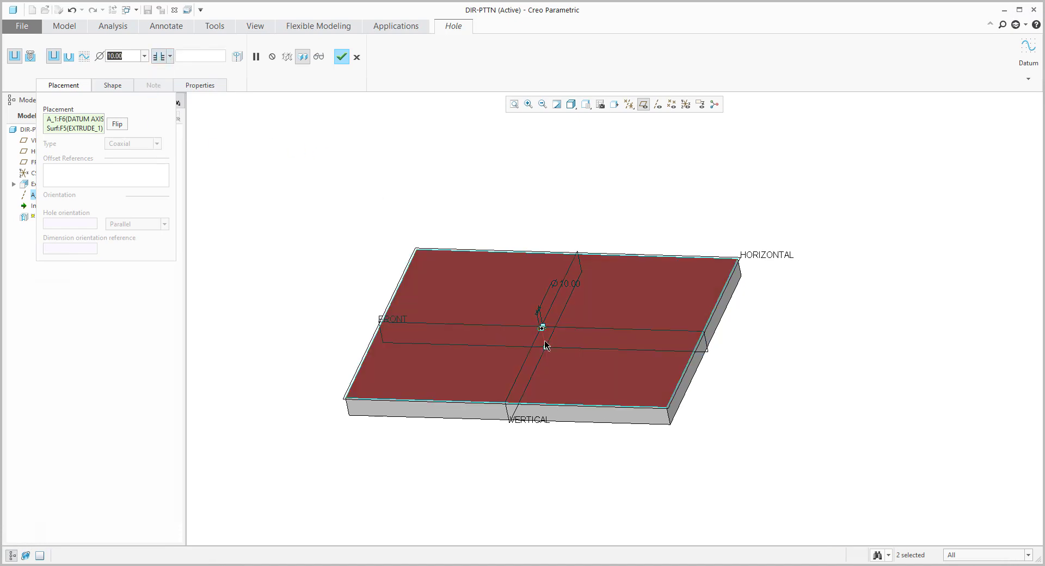
scroll(546, 345, up, 5)
scroll(625, 289, down, 5)
middle_click(624, 172)
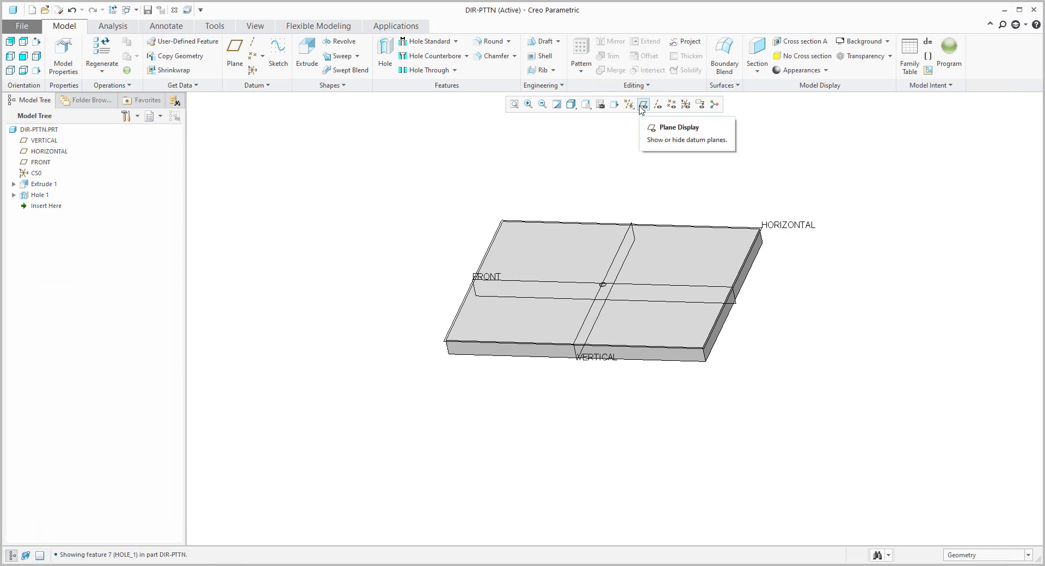
Toggle the datum planes off and back on, then select Hole 1 in the model tree.
click(643, 105)
middle_drag(390, 254, 320, 292)
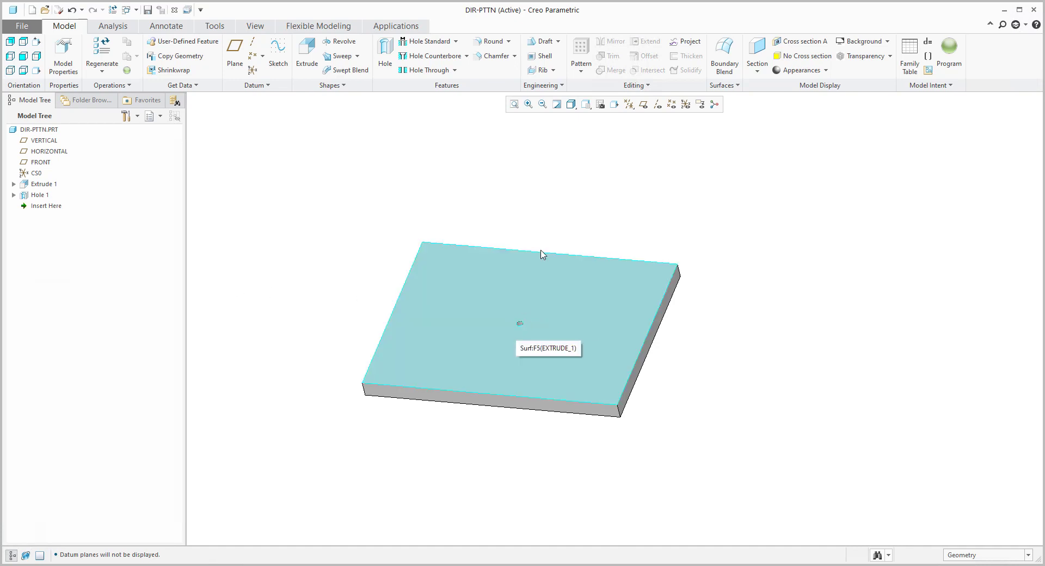
click(642, 105)
click(38, 195)
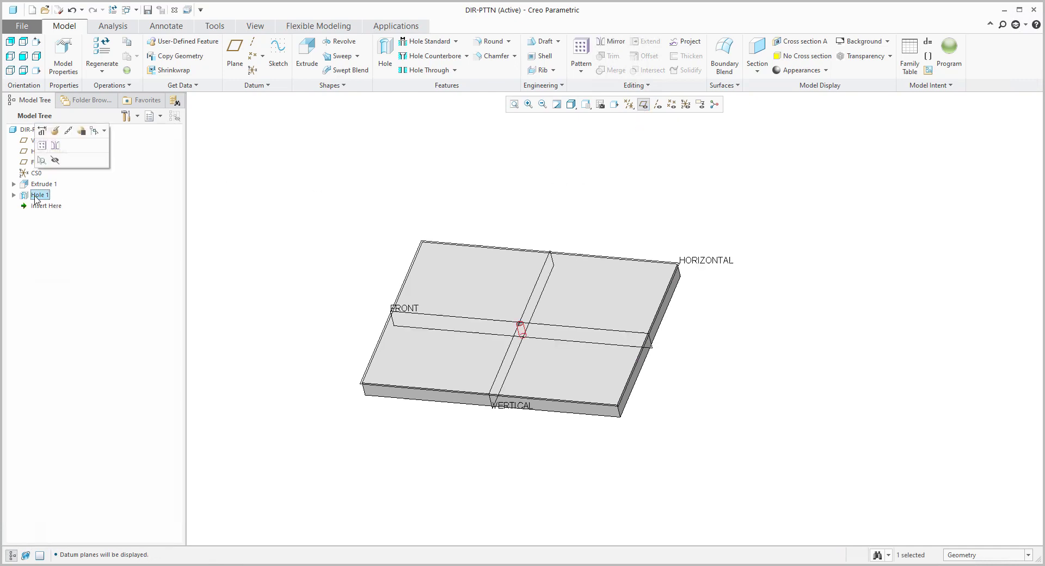
Start a direction pattern of Hole 1 along VERTICAL with 15.00 spacing.
click(42, 146)
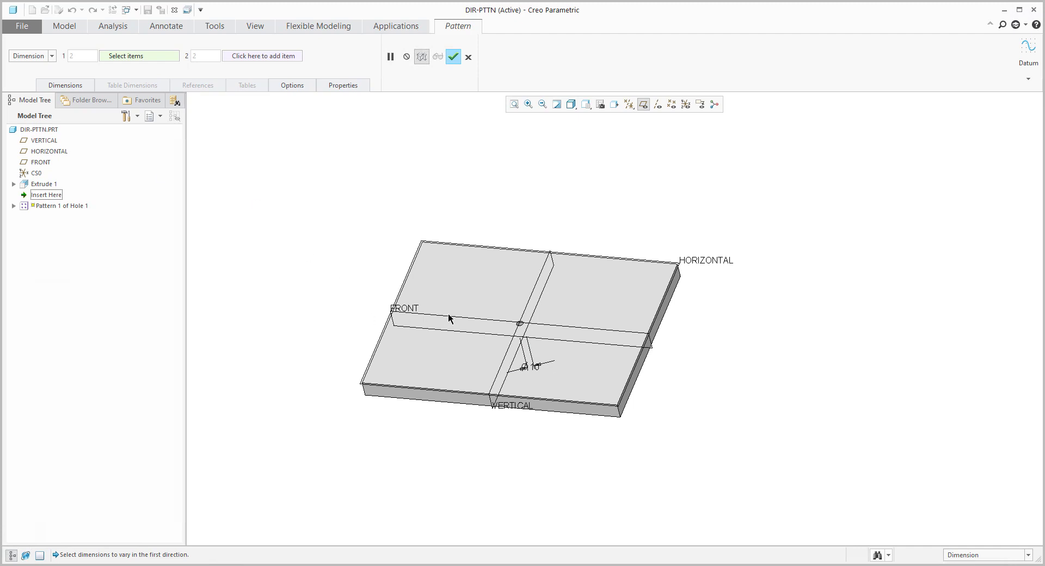
click(45, 56)
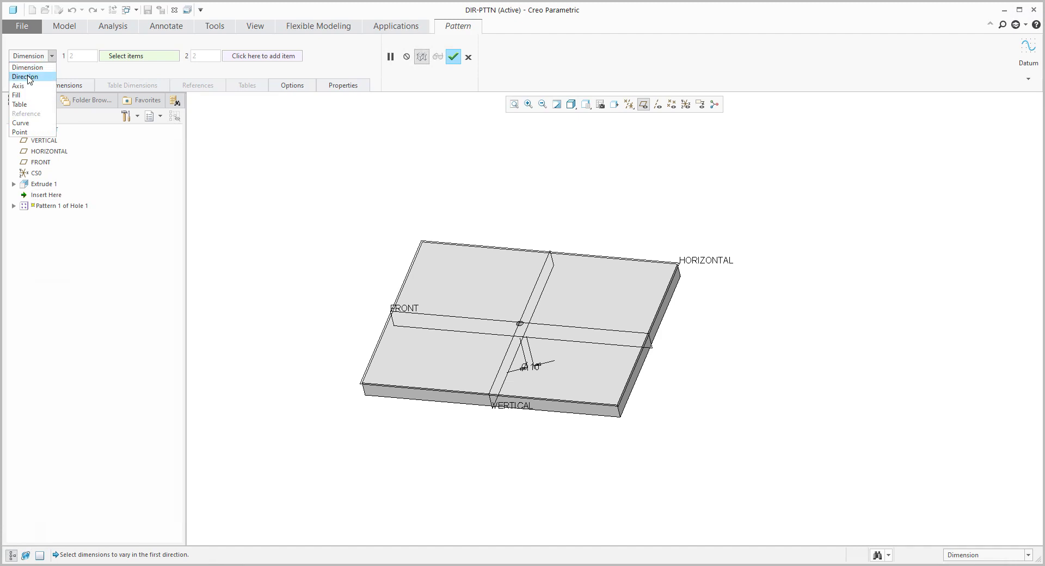
click(30, 79)
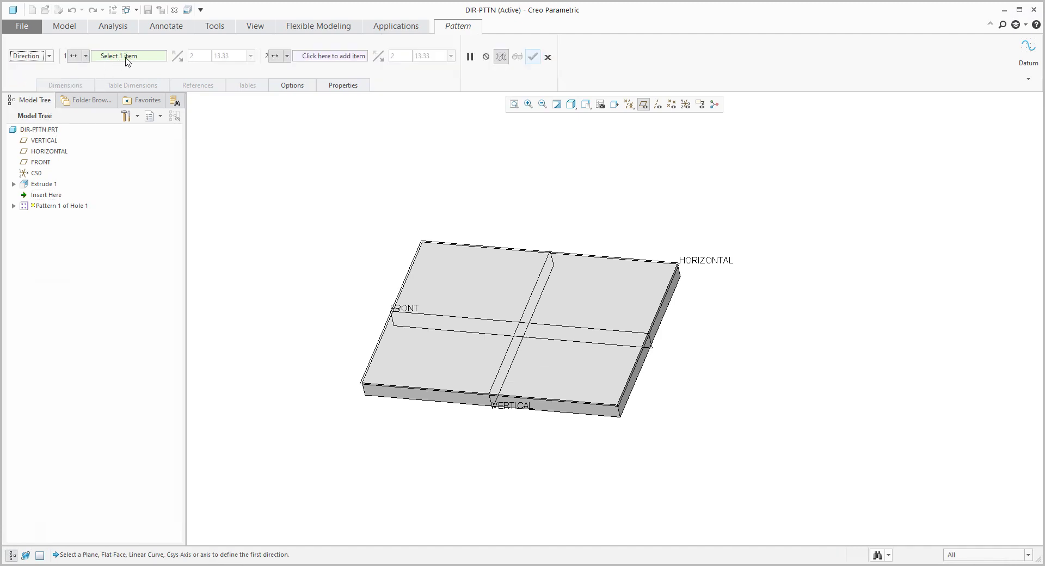
click(523, 325)
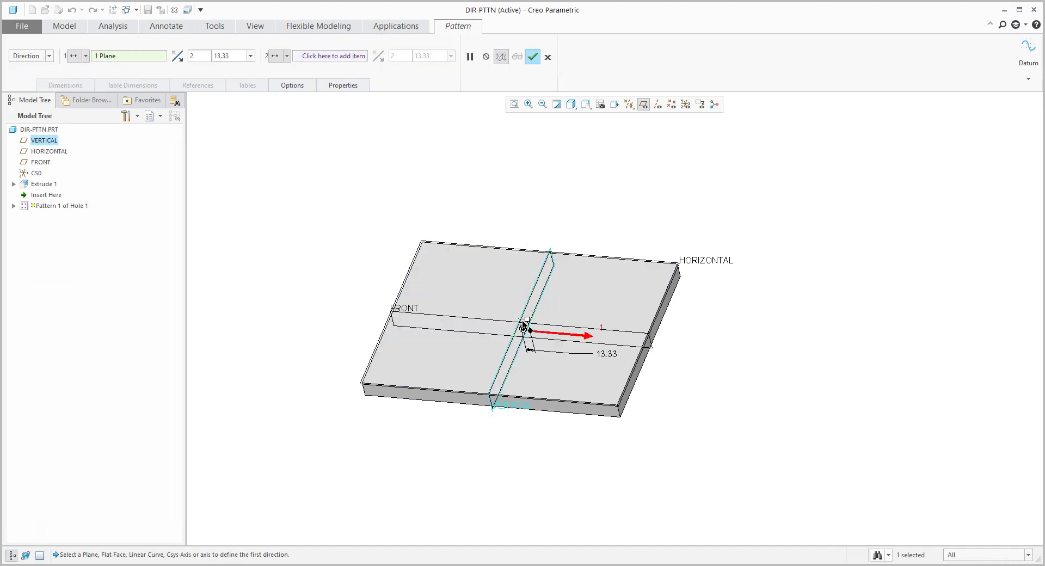
drag(526, 321, 538, 323)
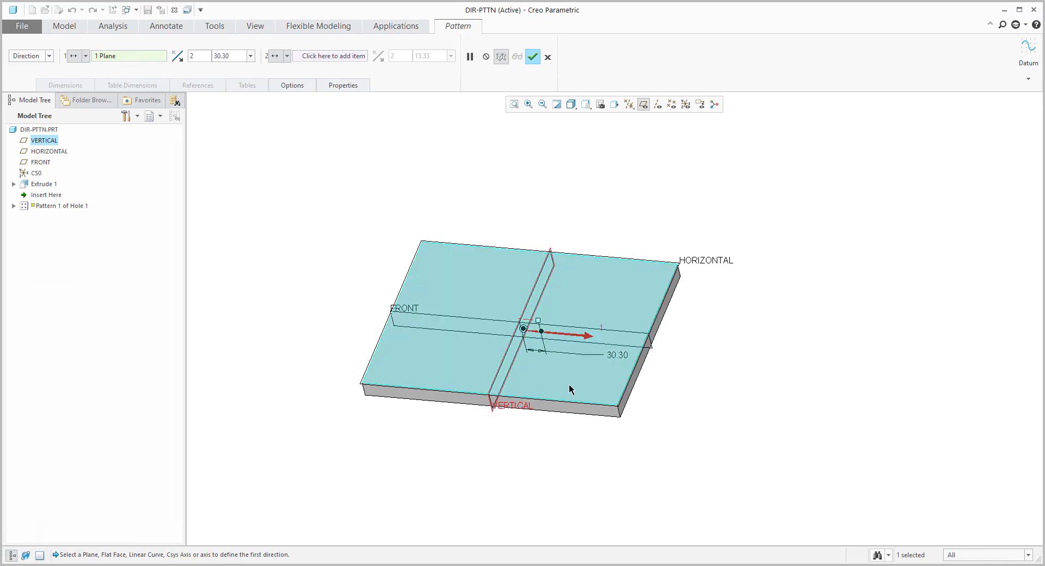
double_click(616, 358)
text(15)
key(Return)
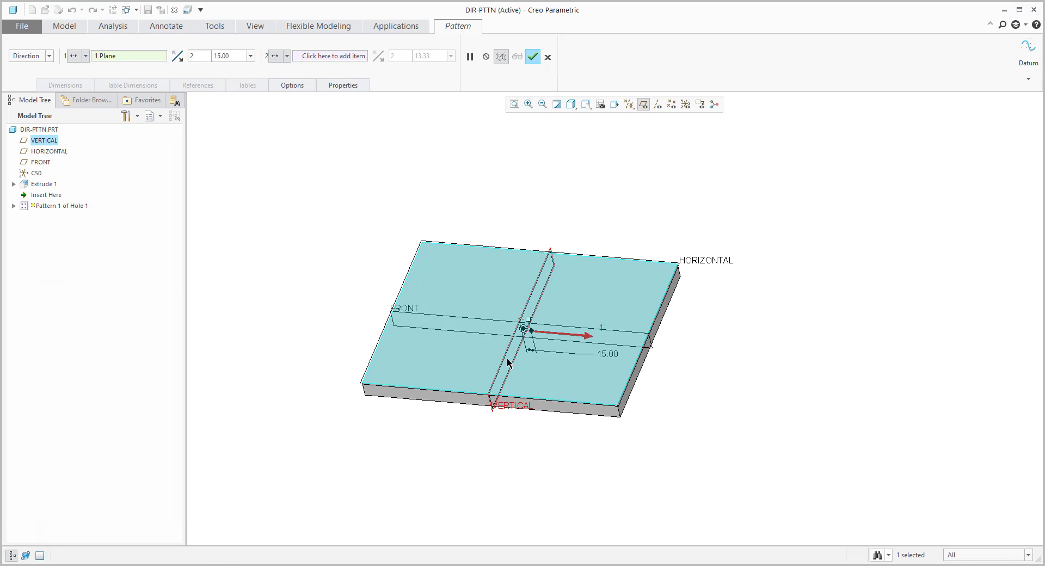
Set 10 members at 20.00 spacing, flip the direction twice, and accept the pattern.
scroll(537, 351, up, 3)
scroll(537, 346, up, 2)
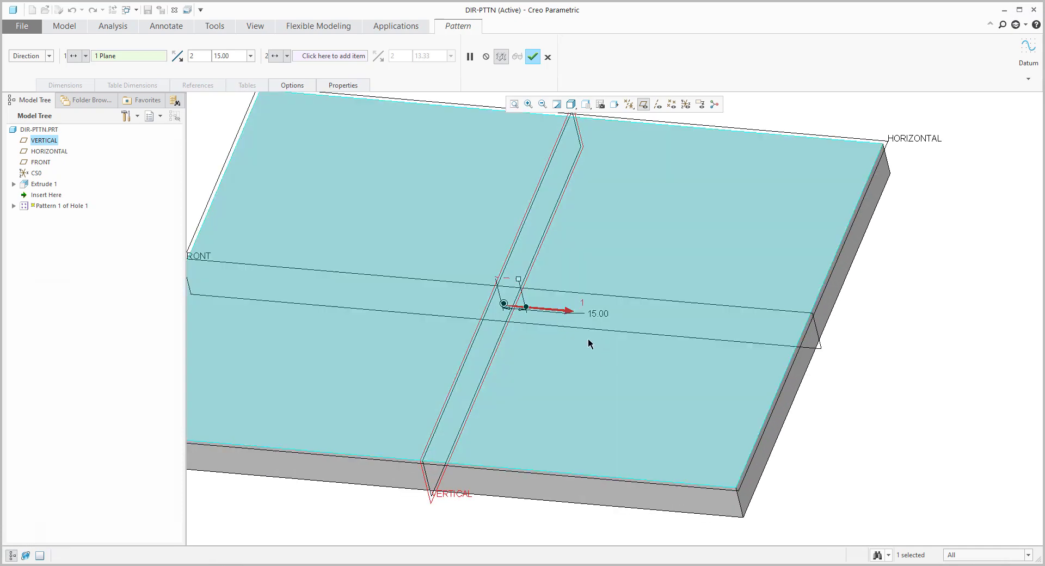
scroll(636, 337, down, 2)
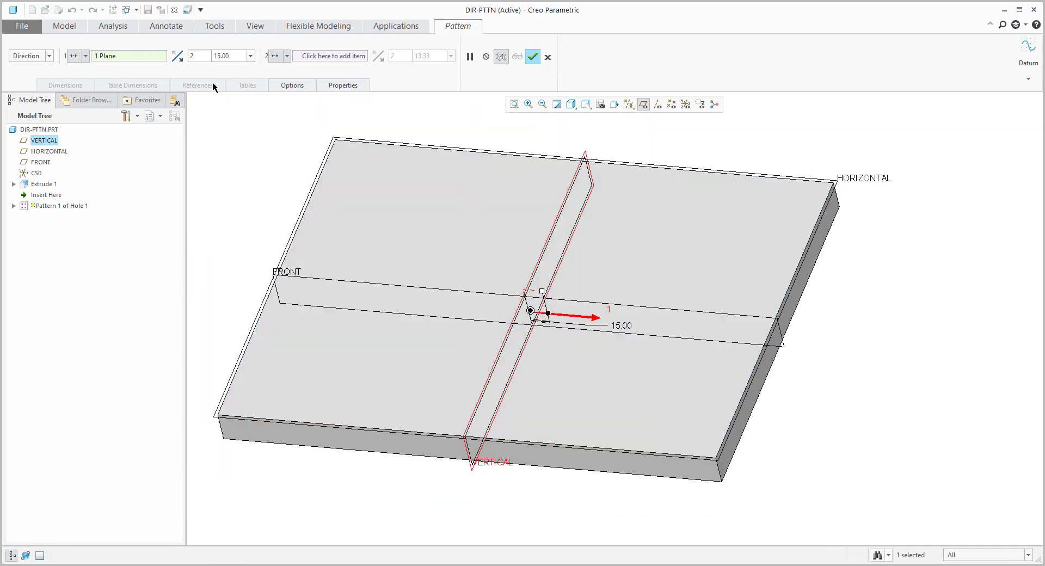
double_click(202, 56)
text(10)
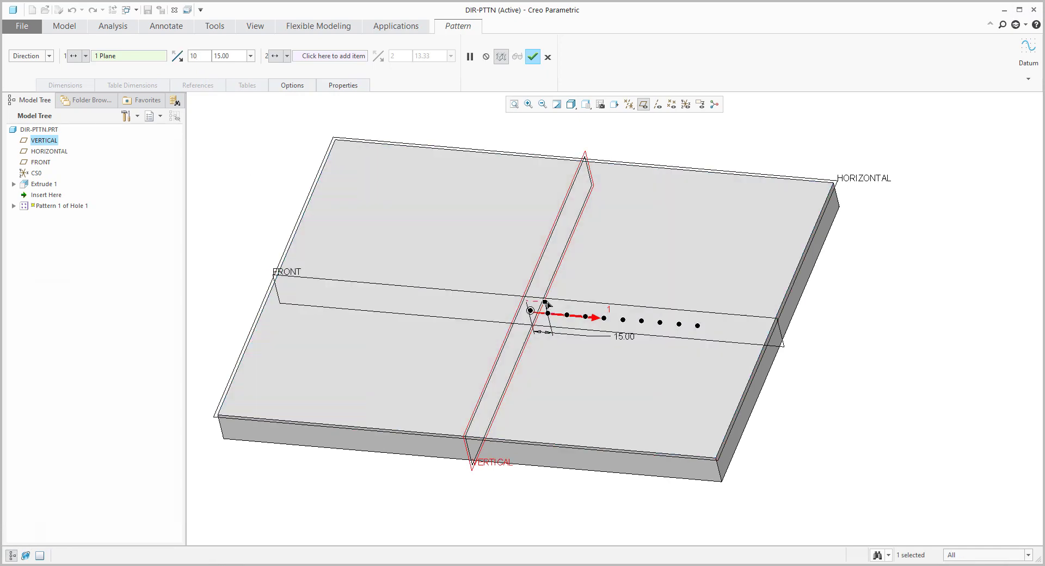
mouse_move(546, 303)
mouse_down()
mouse_move(560, 305)
mouse_move(551, 307)
mouse_up()
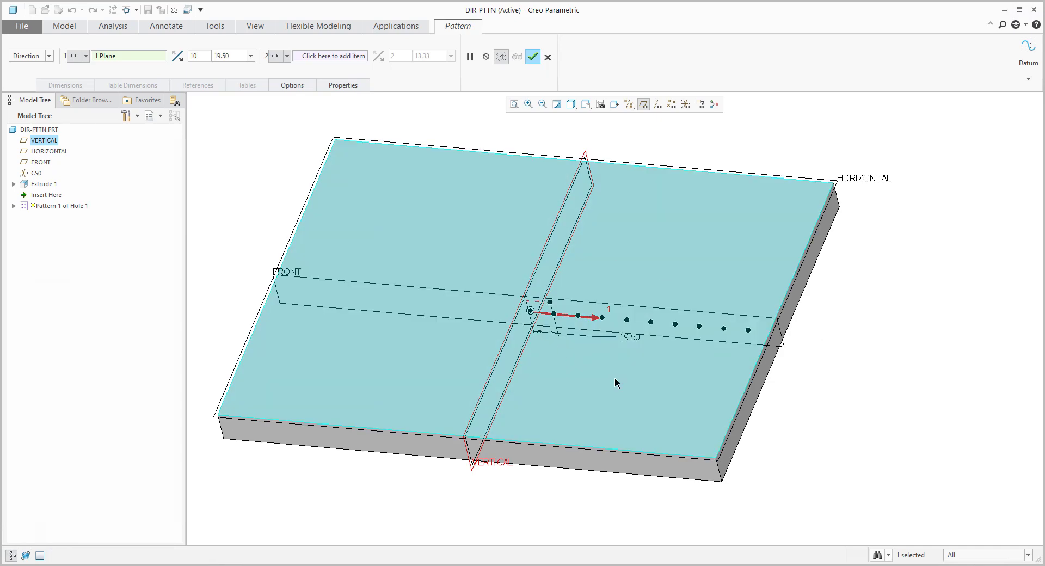
double_click(629, 338)
text(20)
key(Return)
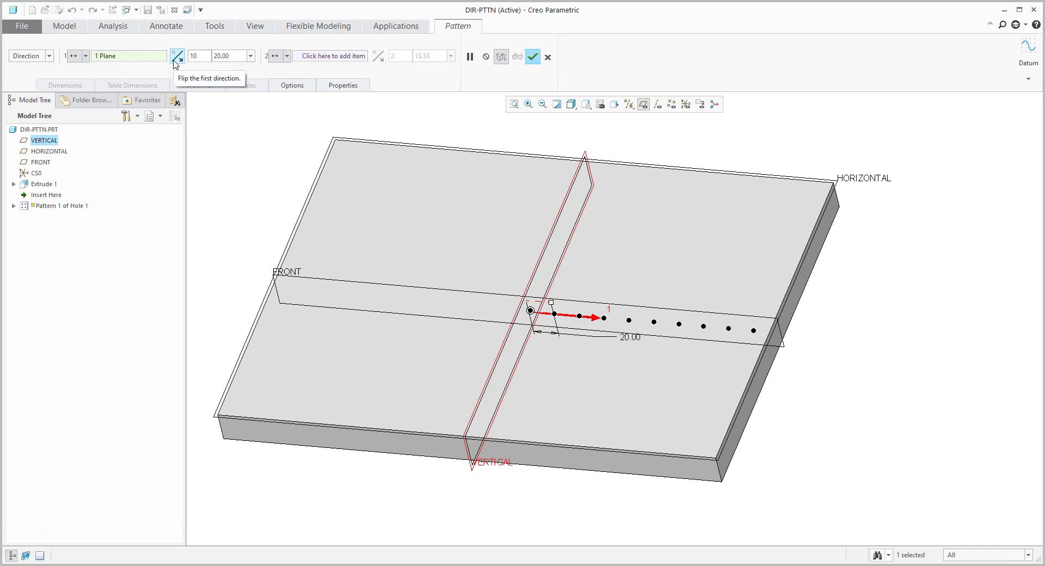
click(175, 63)
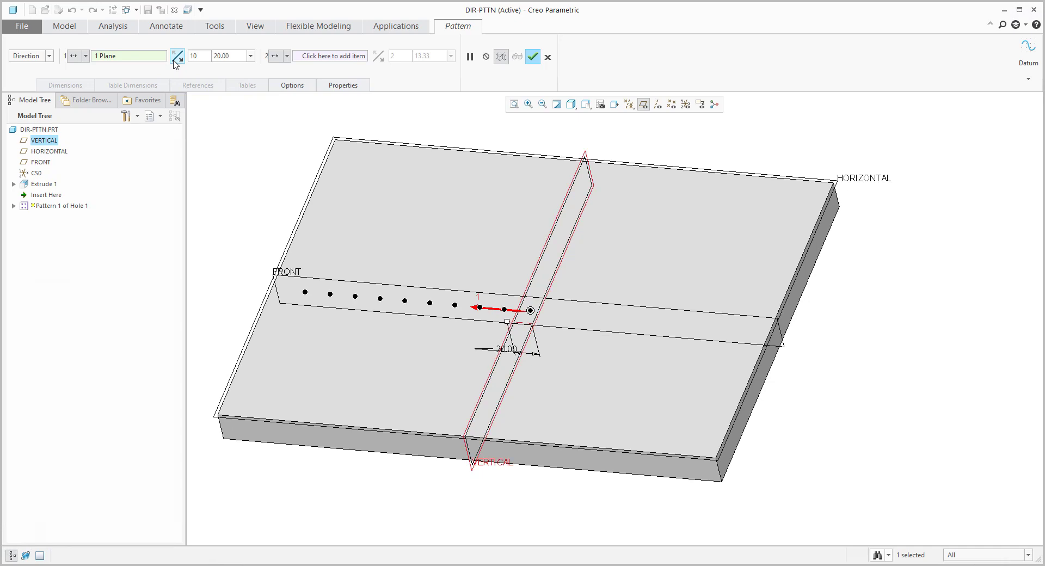
click(176, 63)
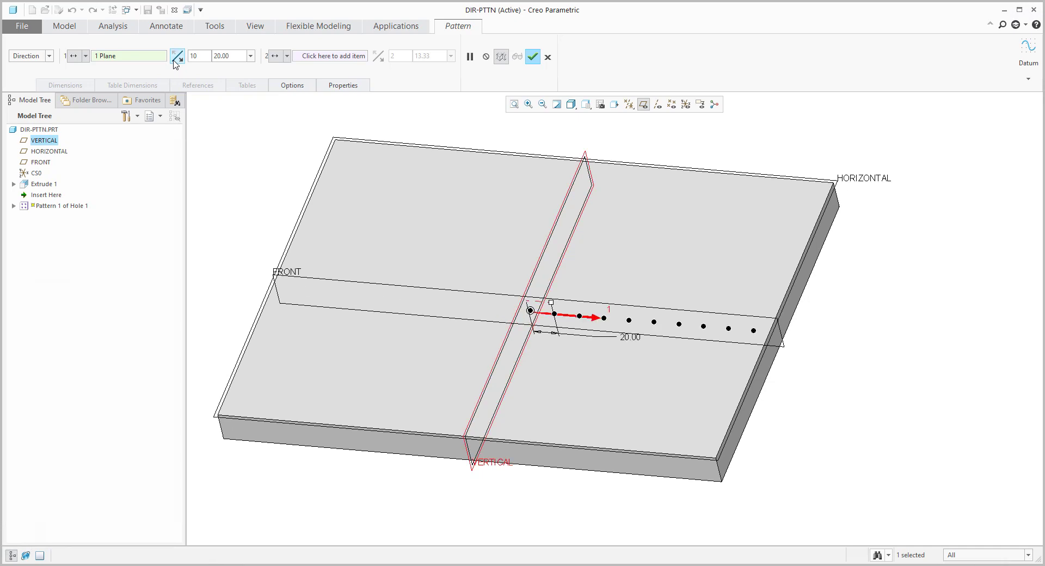
click(533, 56)
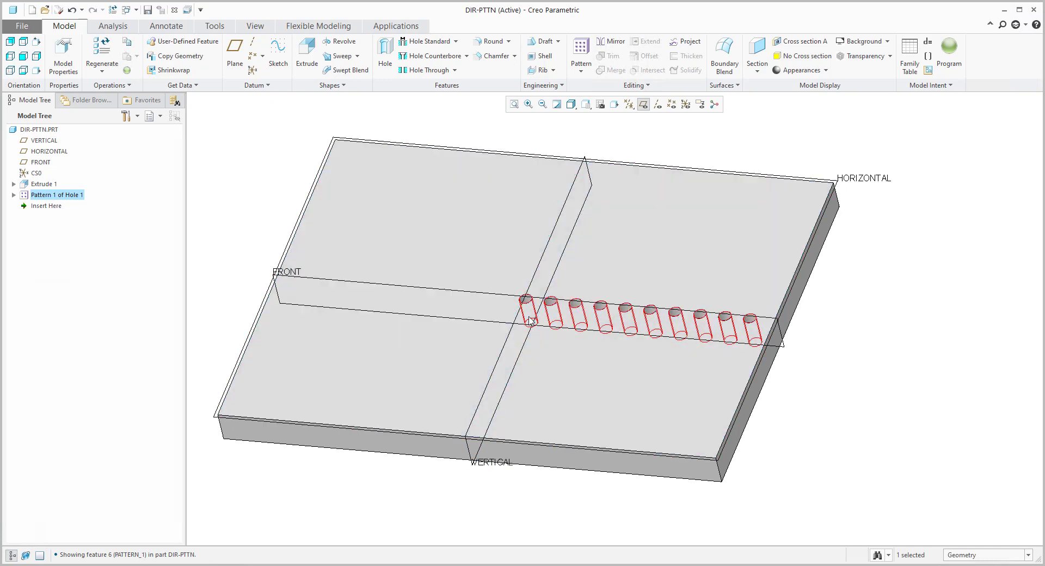
Right-click Pattern 1 of Hole 1 in the model tree for its context menu.
right_click(69, 195)
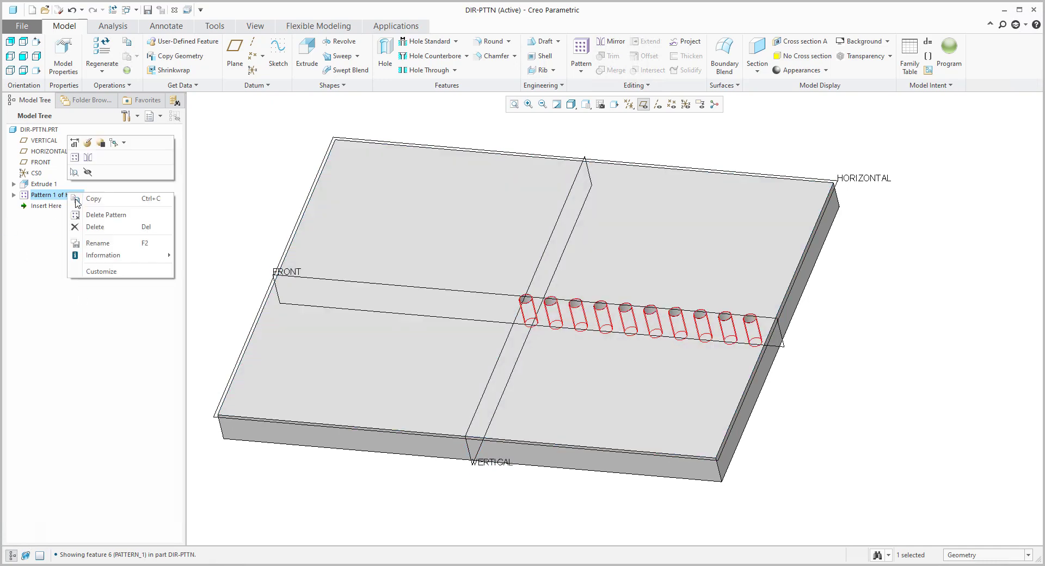
Edit the pattern to add FRONT as a second direction with 4 rows 45.50 apart.
click(87, 143)
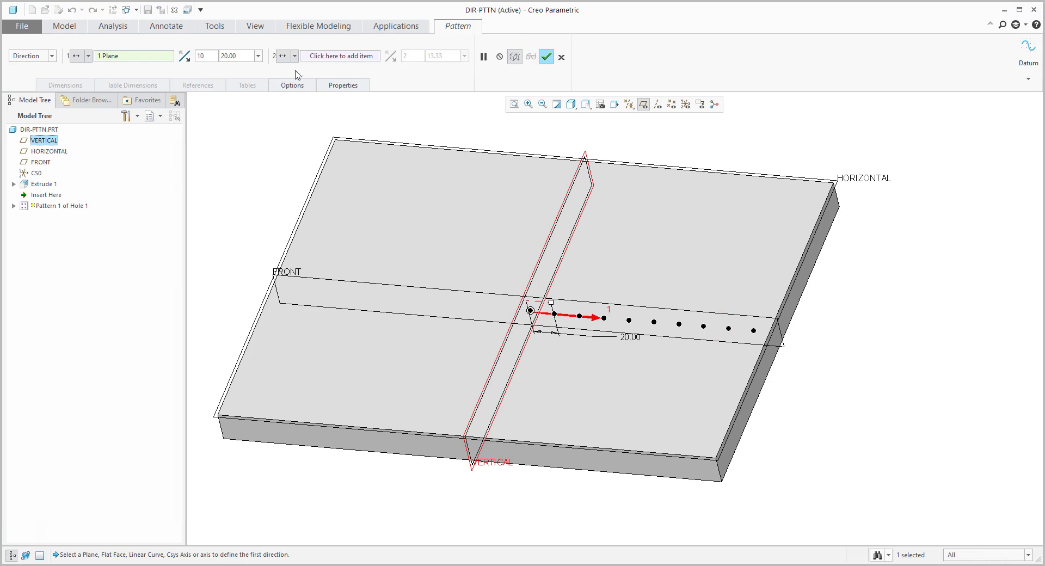
click(327, 56)
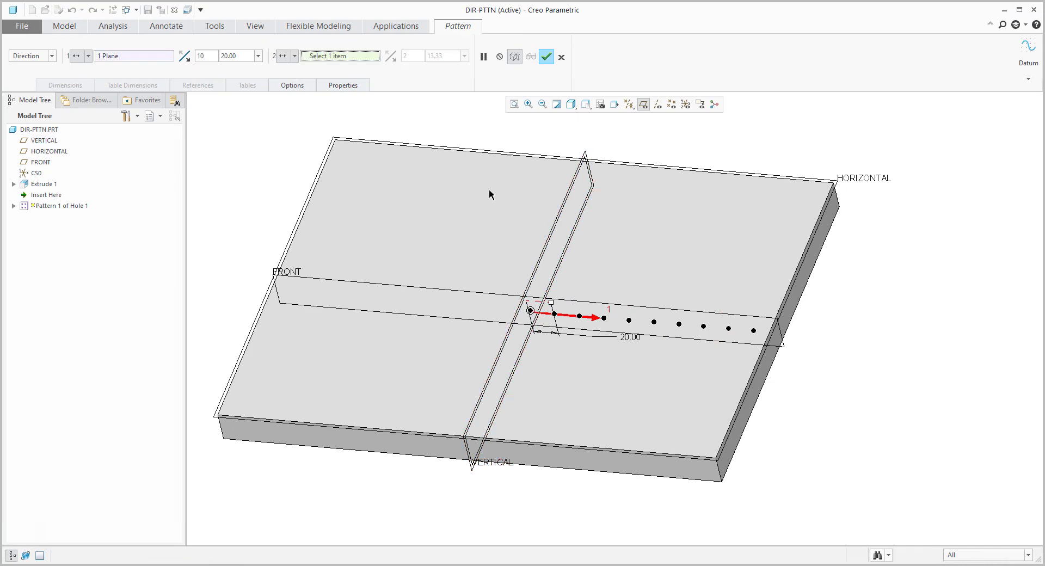
click(477, 294)
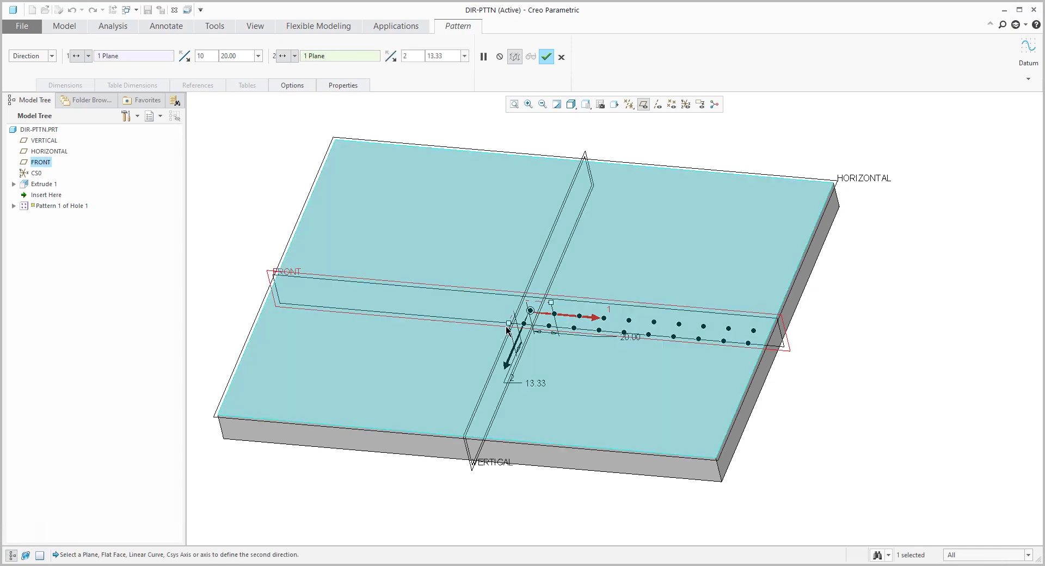
drag(506, 328, 487, 371)
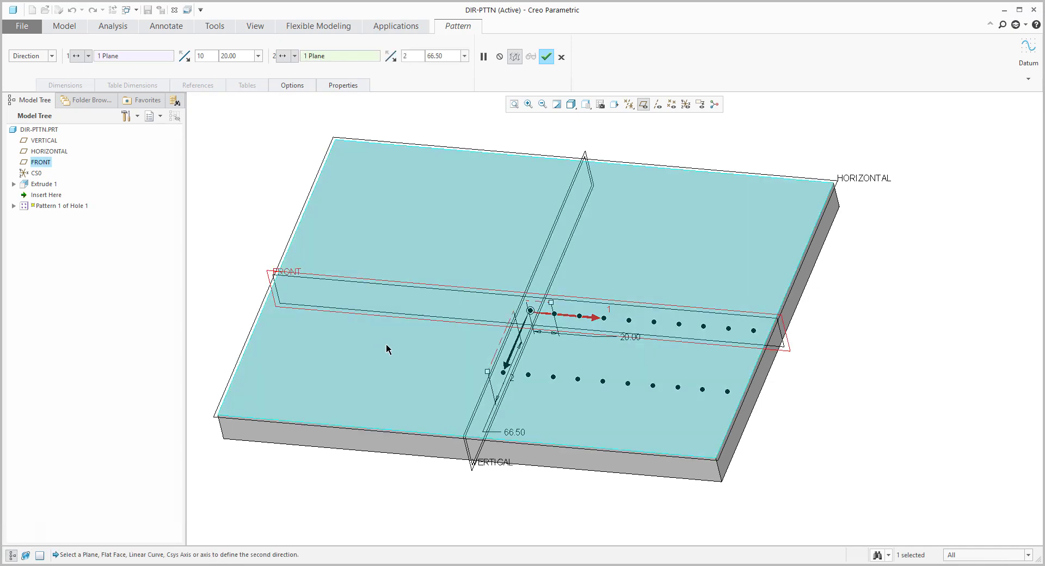
click(391, 56)
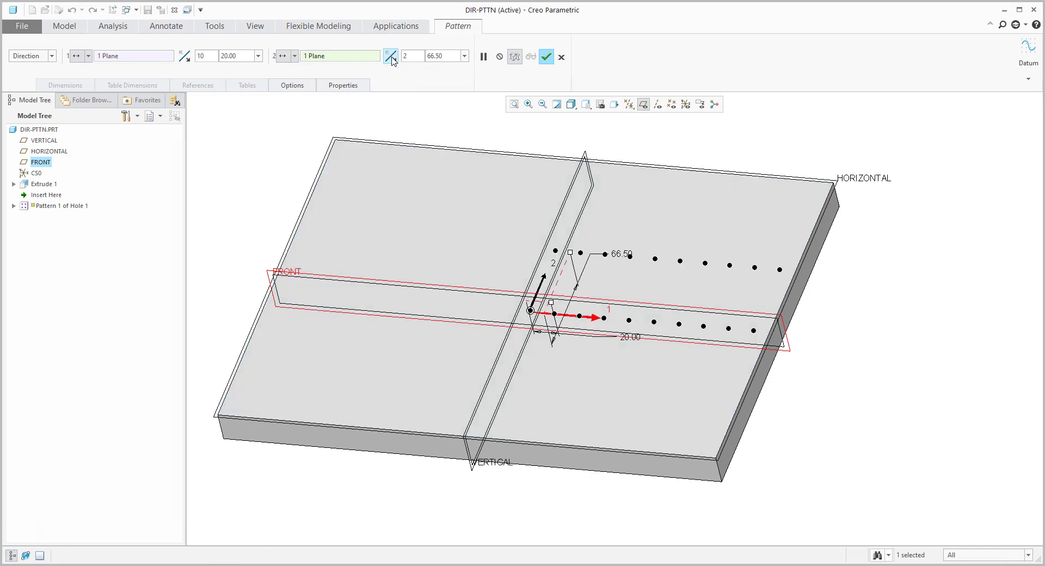
click(391, 57)
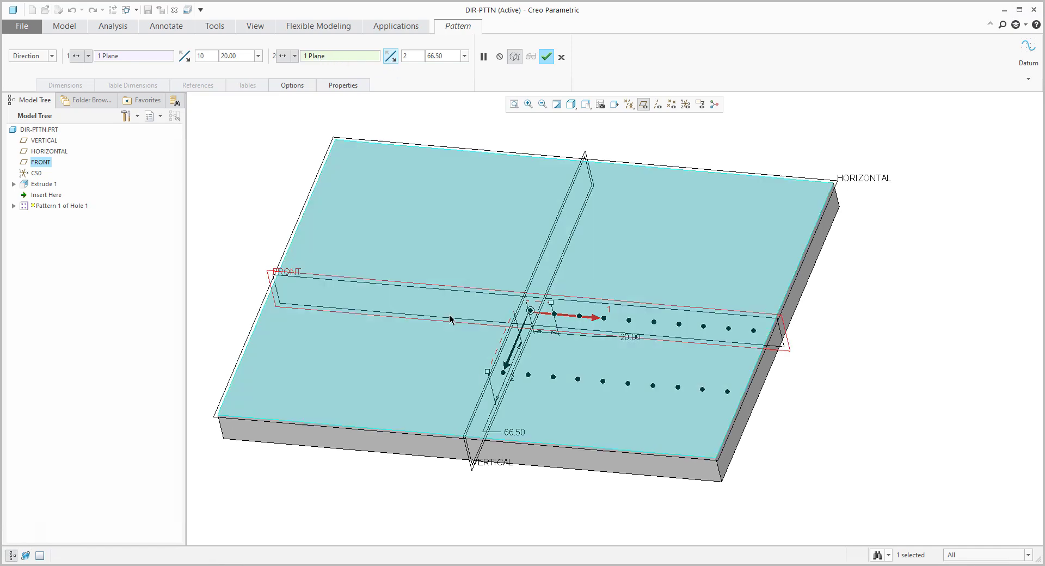
drag(487, 371, 516, 257)
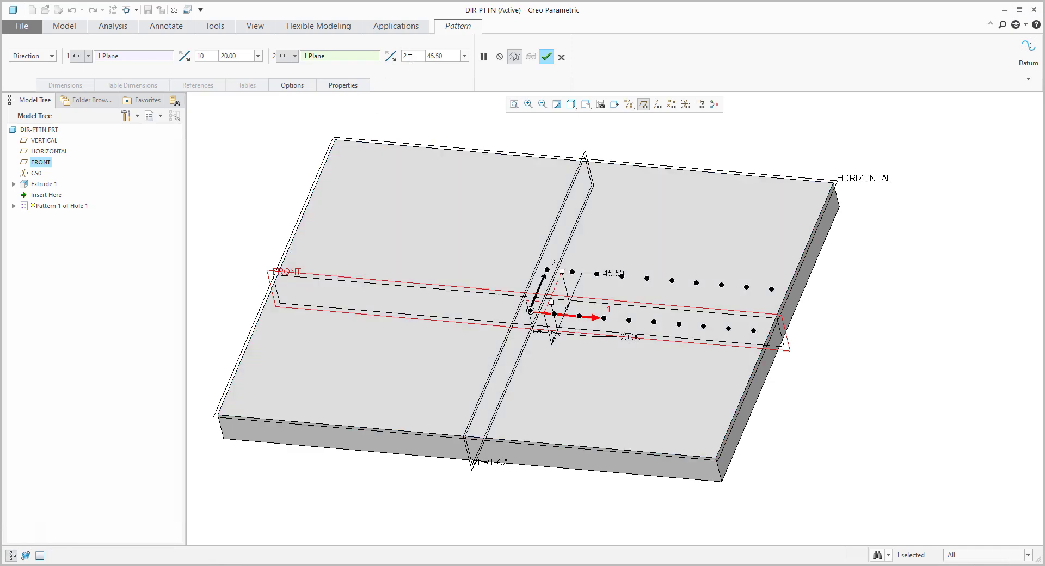
text(4)
key(Return)
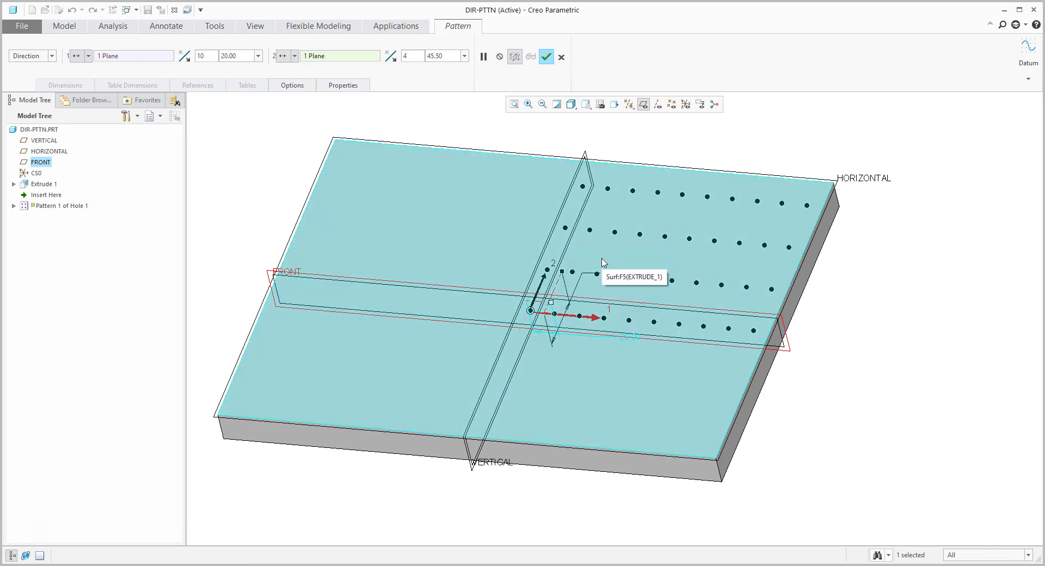
Accept the 10 × 4 hole grid, deselect it, and view the plate from nearly above.
click(546, 58)
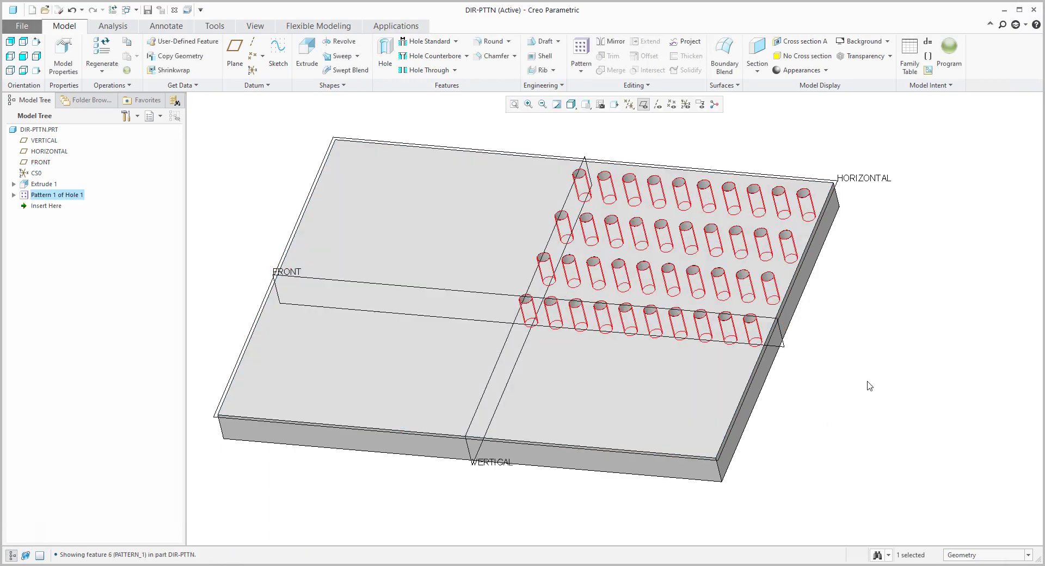
click(809, 380)
mouse_move(831, 371)
middle_down()
mouse_move(822, 408)
mouse_move(833, 375)
mouse_move(824, 373)
middle_up()
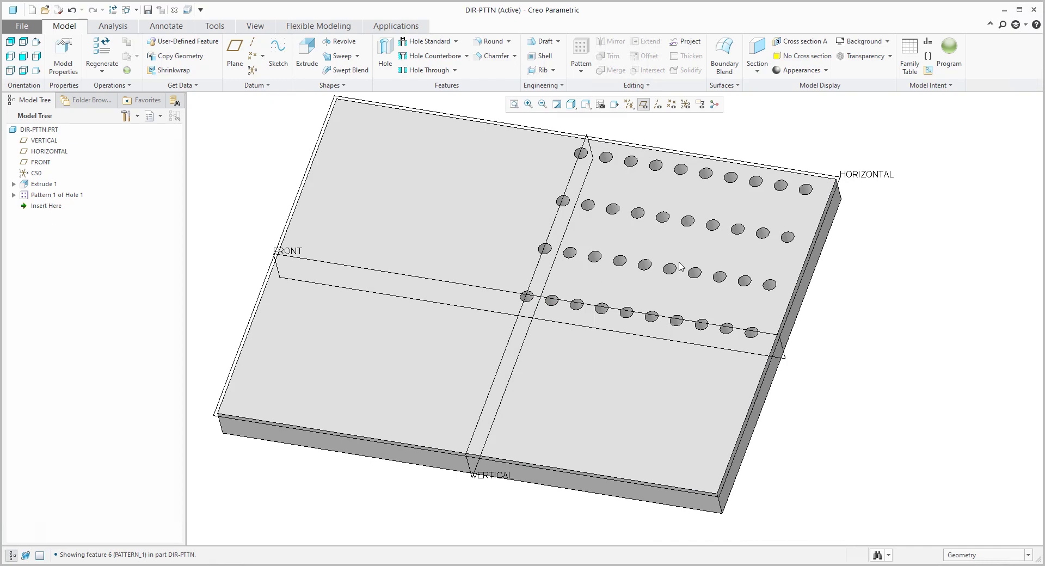
Exclude the middle holes of the back row from Pattern 1 of Hole 1 and accept the pattern.
click(66, 194)
click(83, 133)
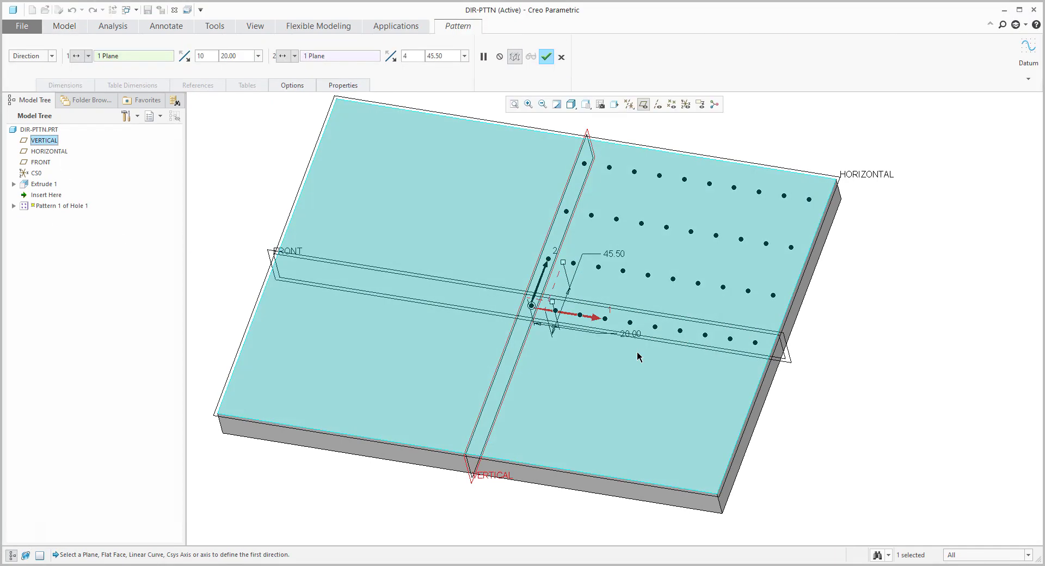
click(710, 183)
click(734, 188)
click(760, 192)
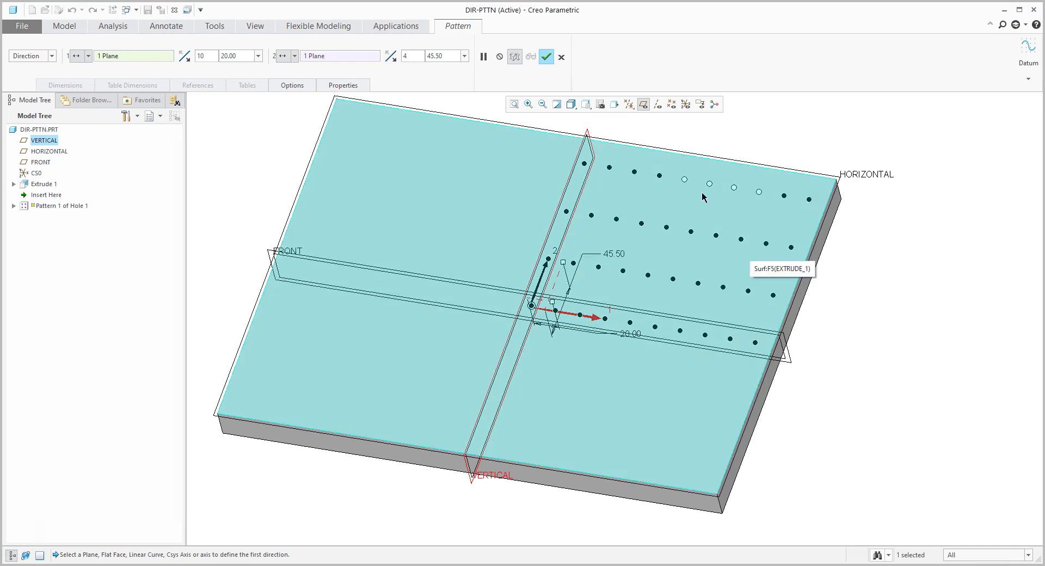
click(547, 56)
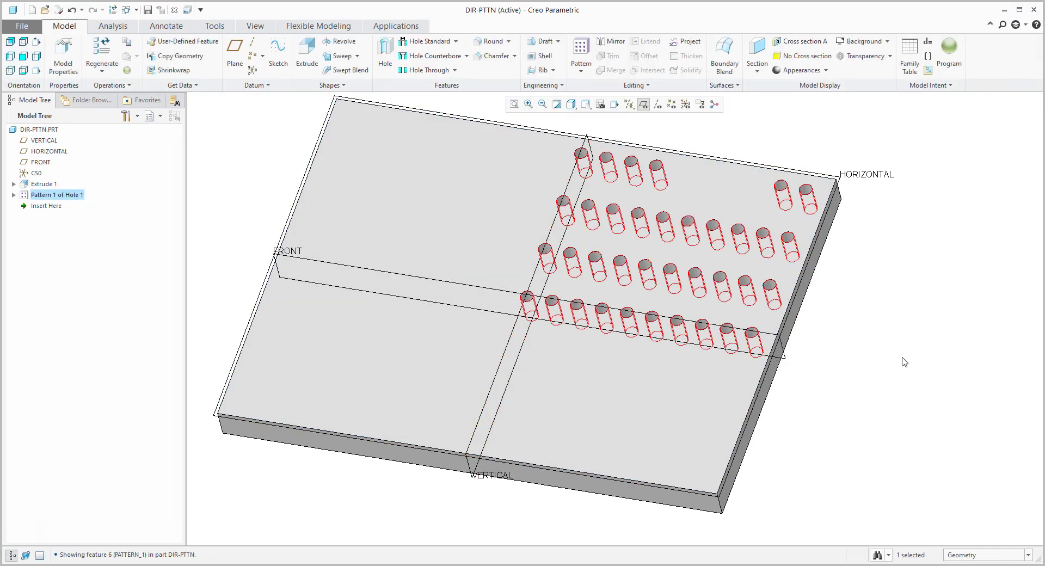
middle_drag(865, 350, 860, 328)
middle_drag(798, 338, 780, 364)
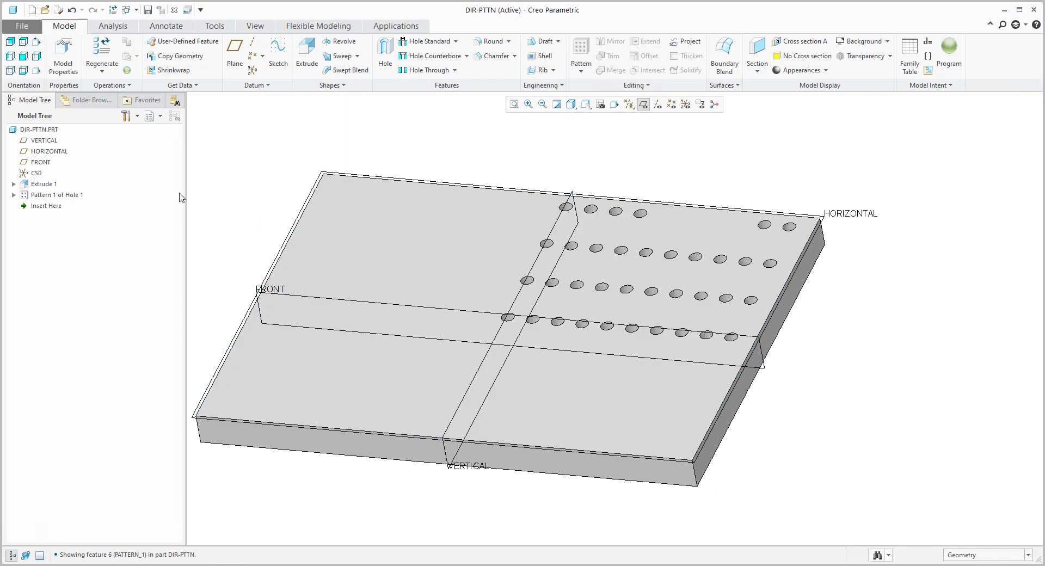
click(59, 195)
Set Pattern 1's regeneration option to Identical and spread the direction-2 rows to 61.30 apart.
click(79, 128)
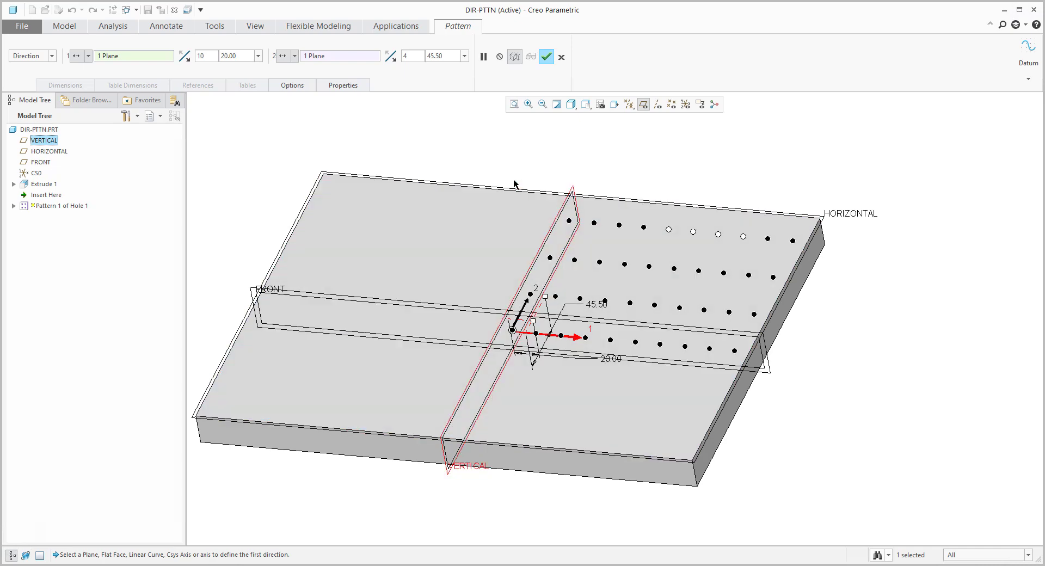
click(306, 87)
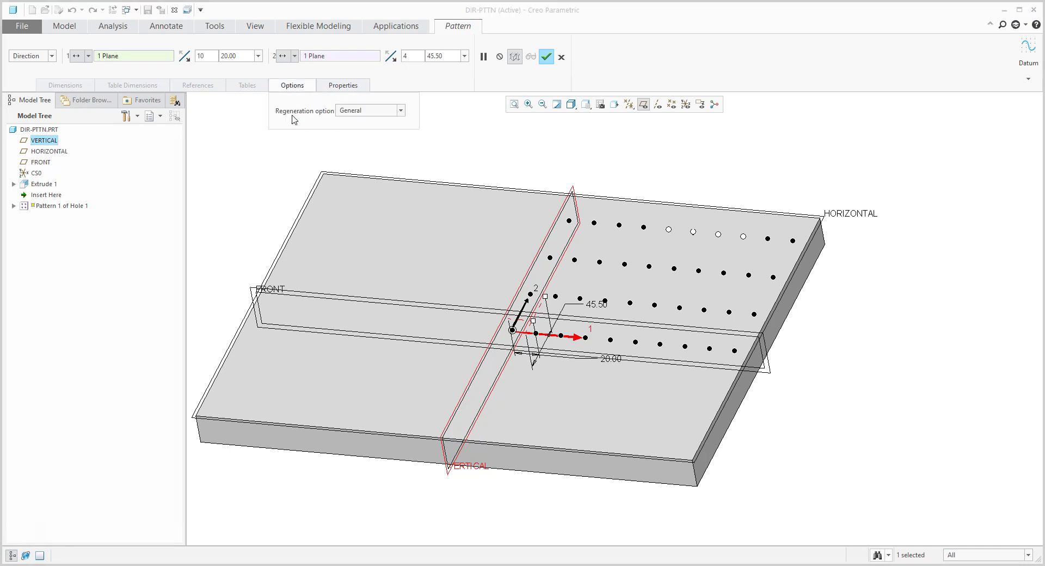
click(345, 111)
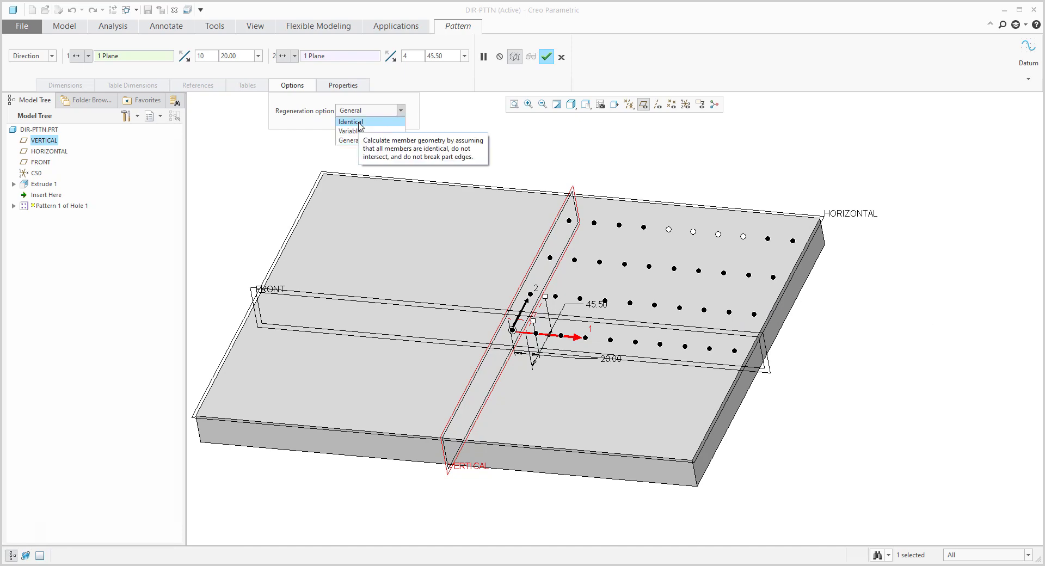
click(359, 124)
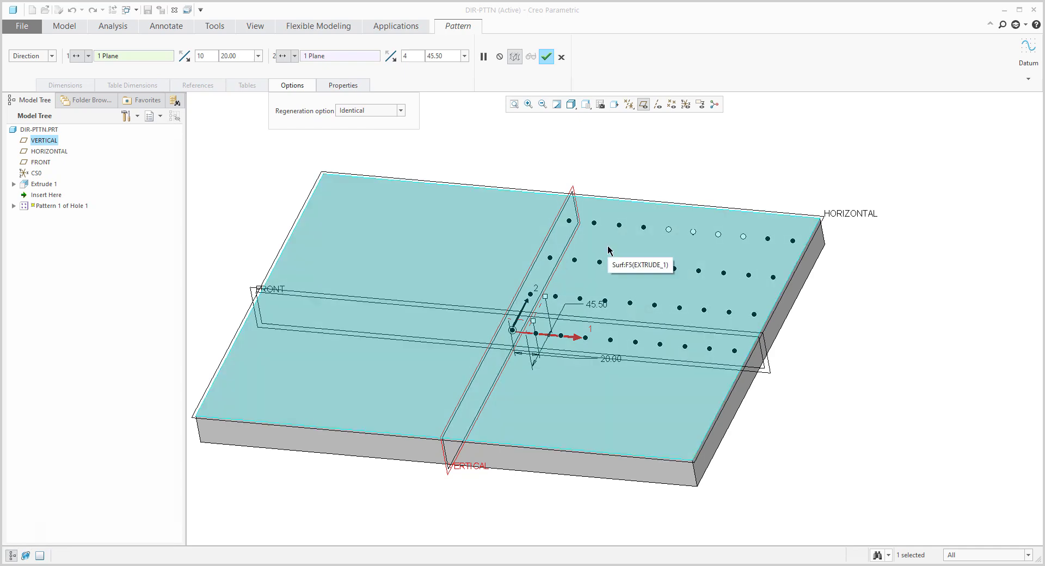
click(371, 111)
click(359, 121)
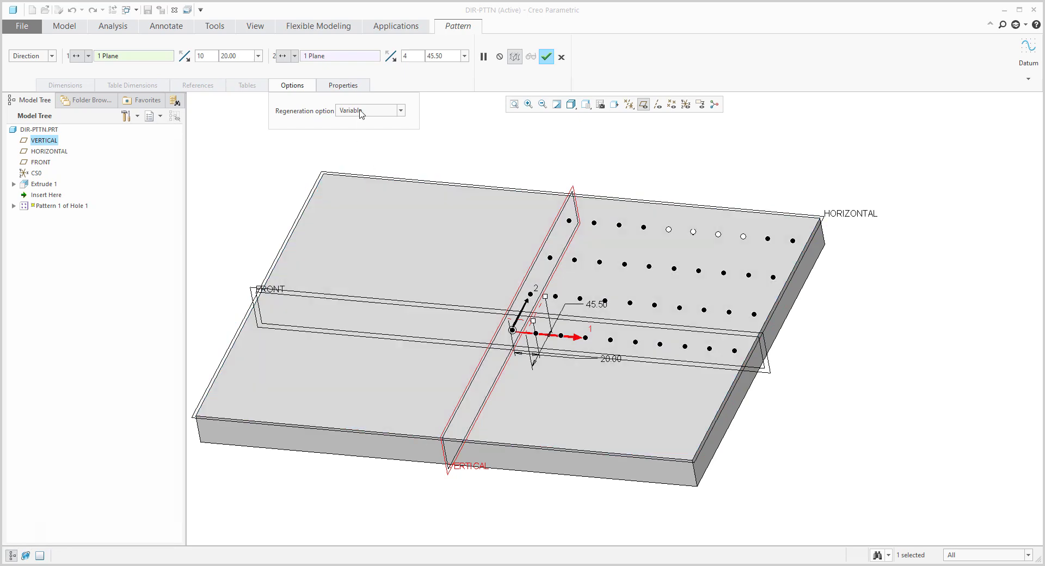
click(370, 111)
click(354, 116)
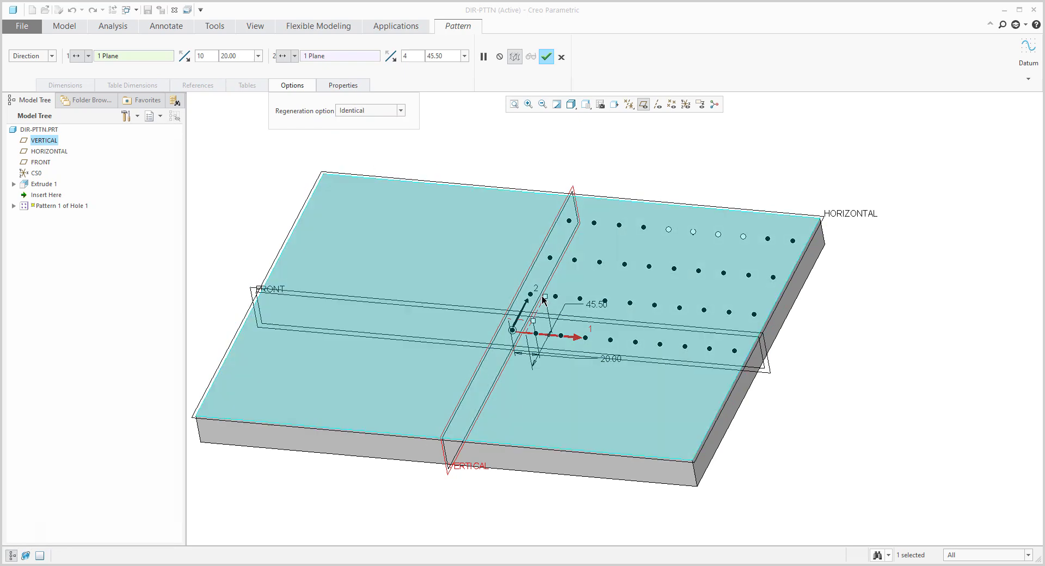
drag(545, 302, 552, 287)
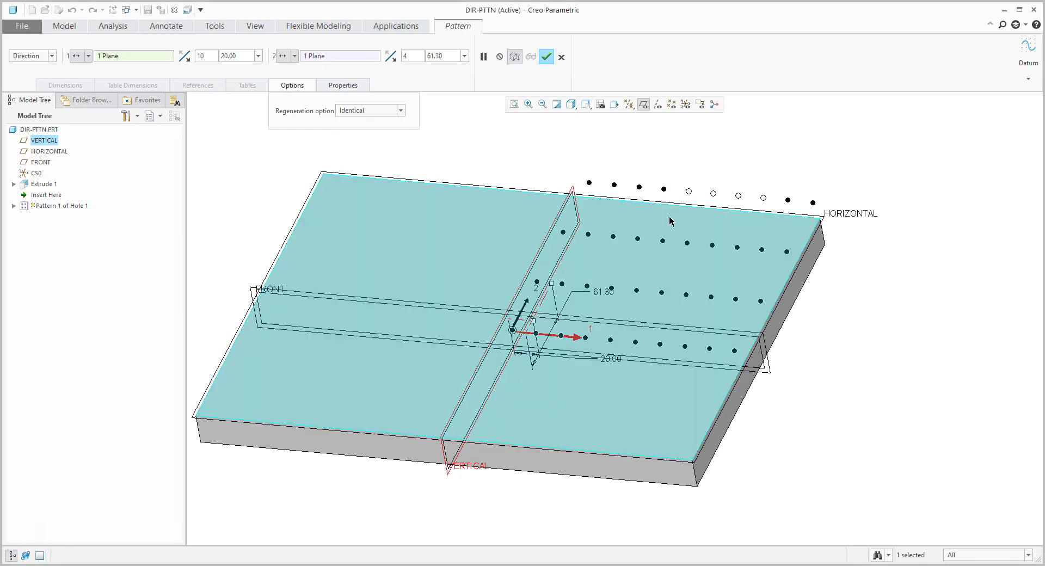
Accept the pattern, then reopen Pattern 1 and switch its regeneration option to General.
click(547, 59)
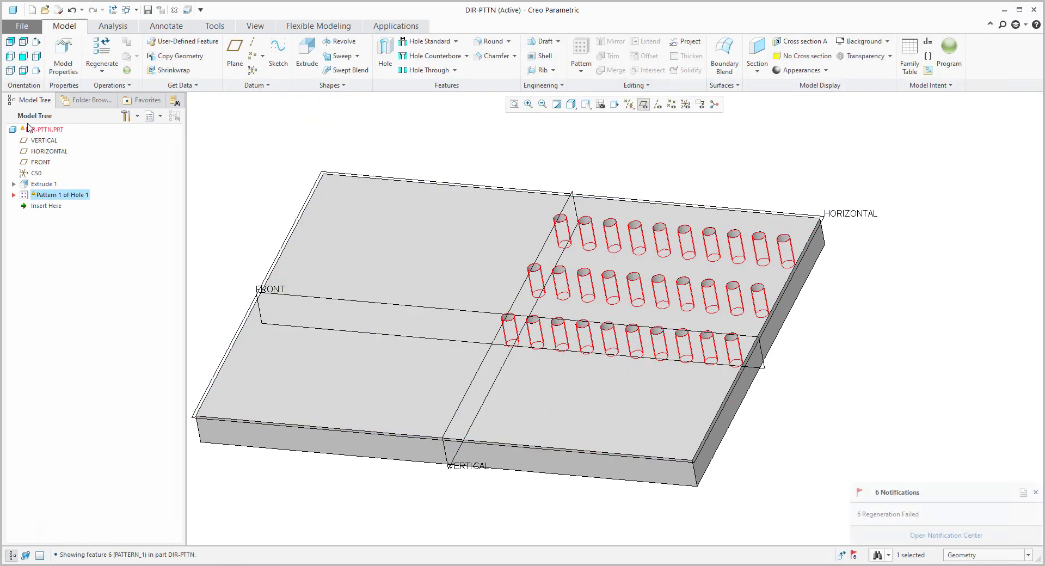
right_click(69, 197)
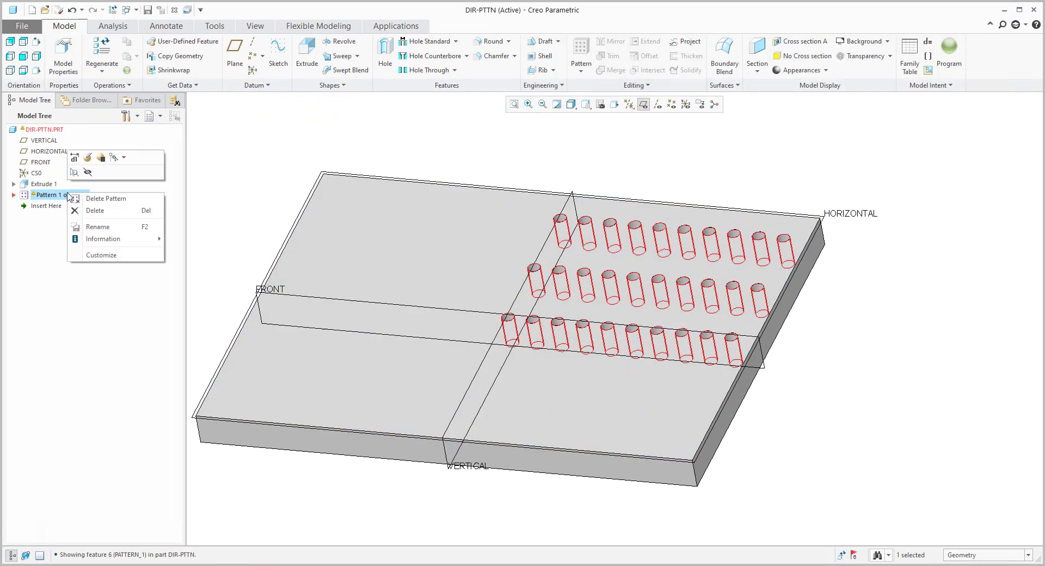
click(86, 163)
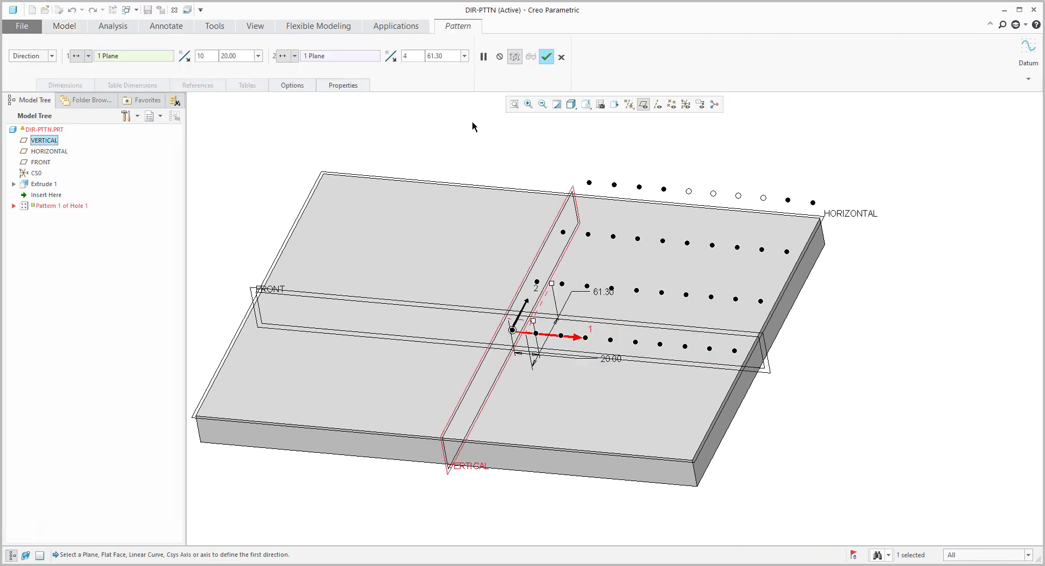
click(302, 88)
click(361, 111)
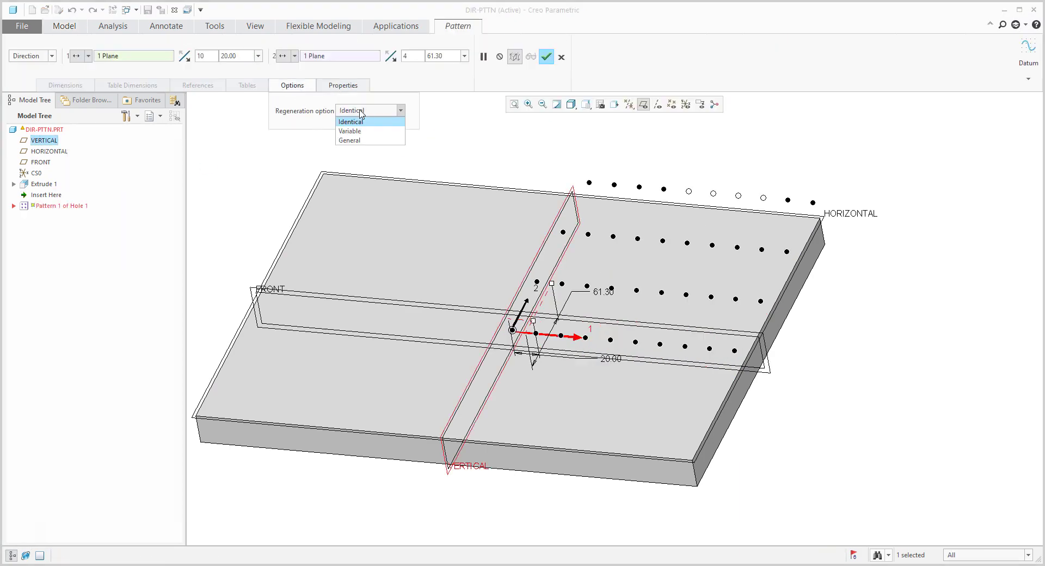
click(351, 140)
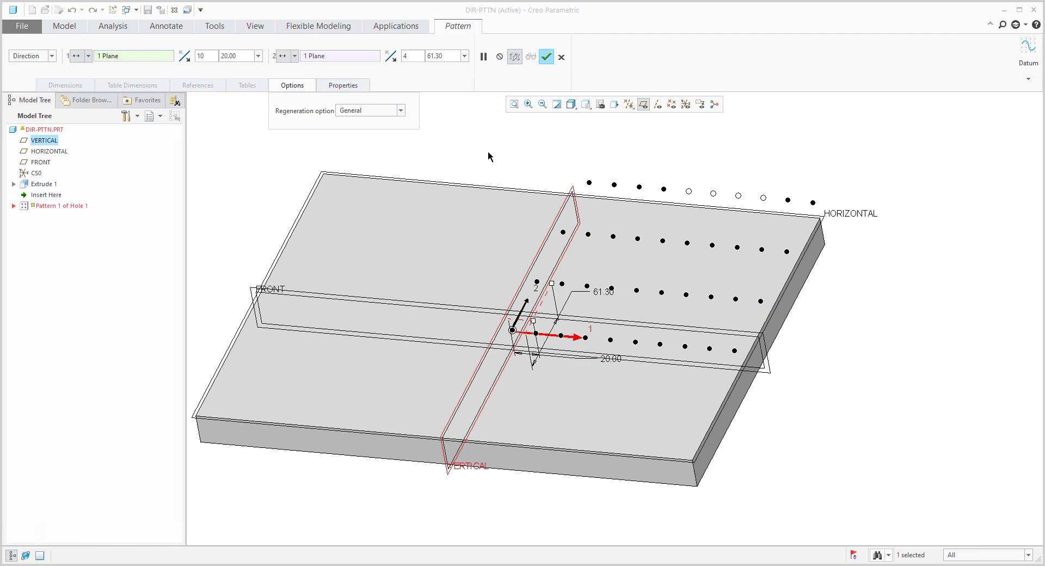
Bring the hole rows back to 43.80 apart, leaving regeneration at General.
drag(553, 290, 546, 300)
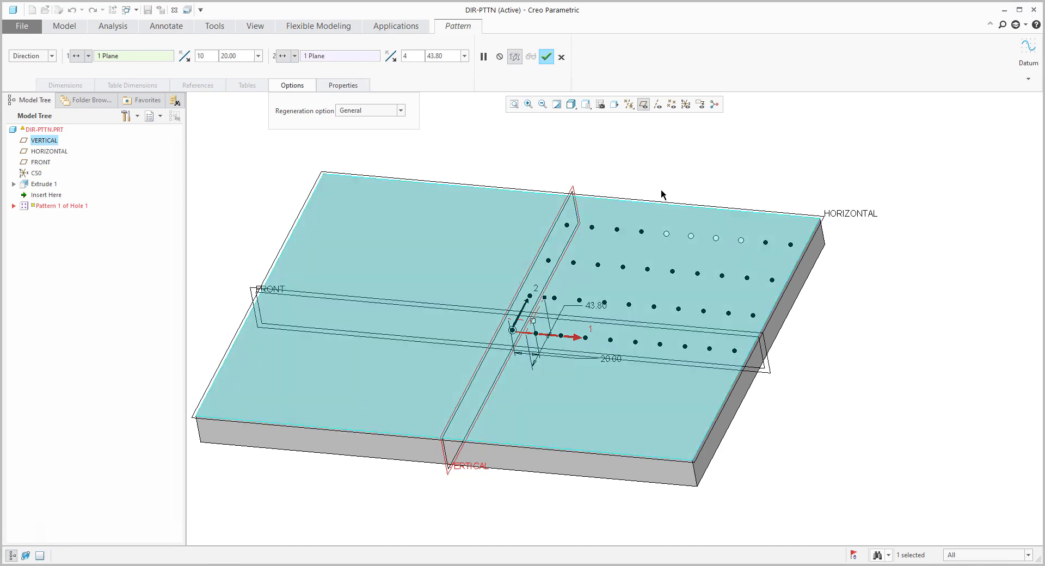
middle_drag(657, 217, 675, 272)
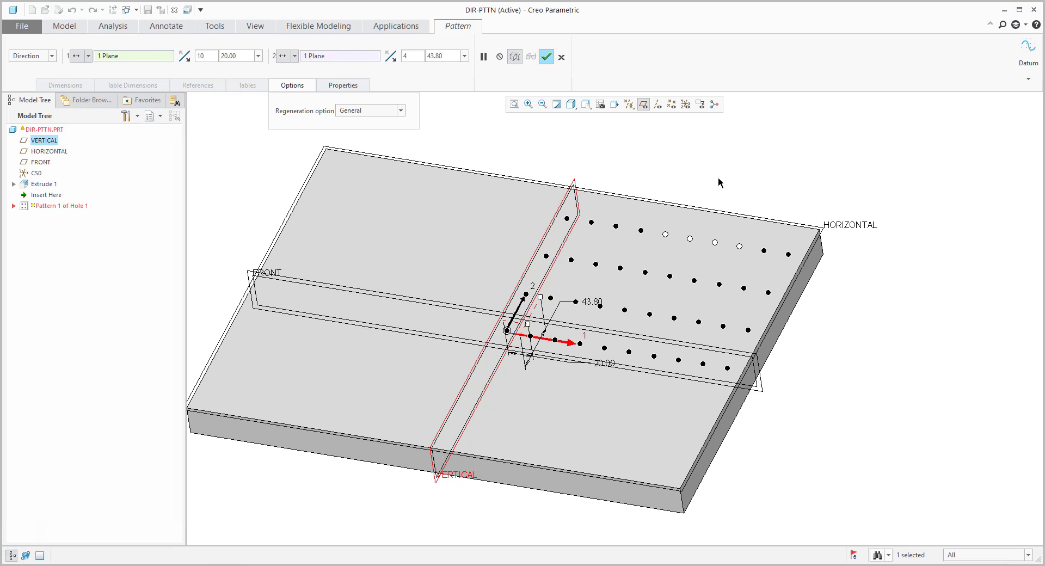
click(368, 111)
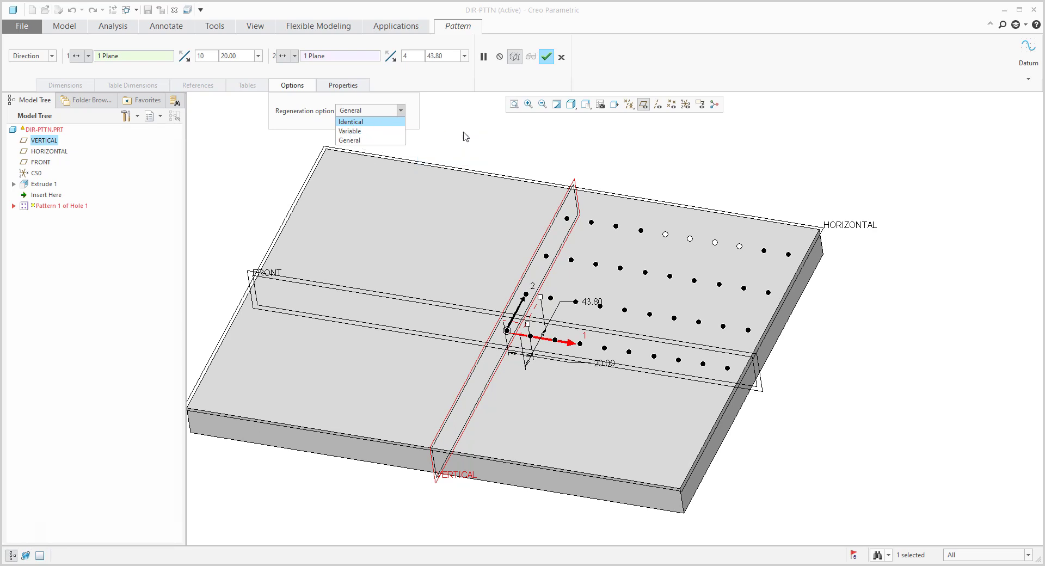
click(475, 140)
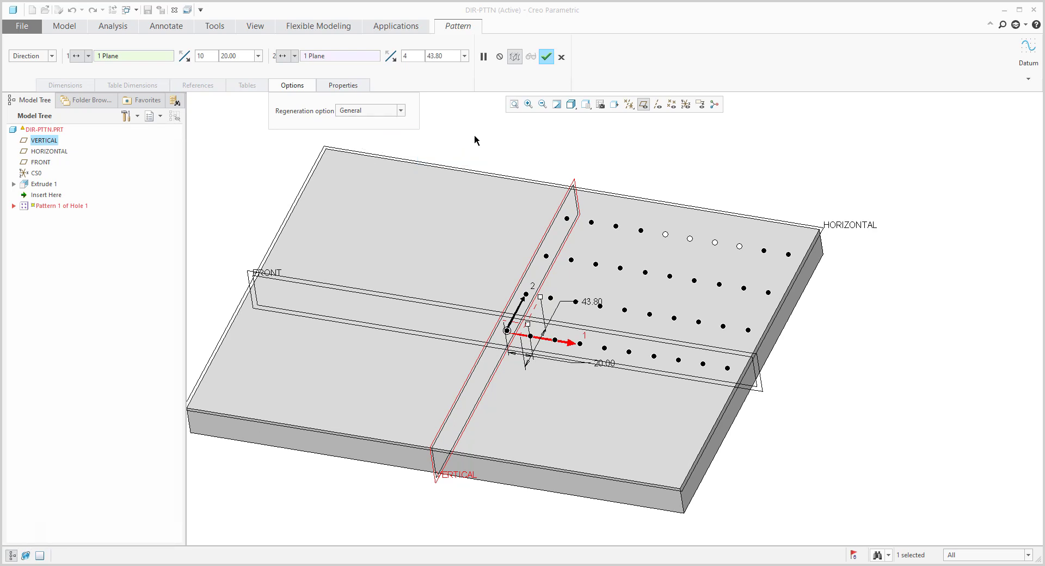
Finish the direction pattern, then delete Pattern 1 of Hole 1, keeping the original hole.
click(547, 57)
middle_drag(821, 373, 815, 361)
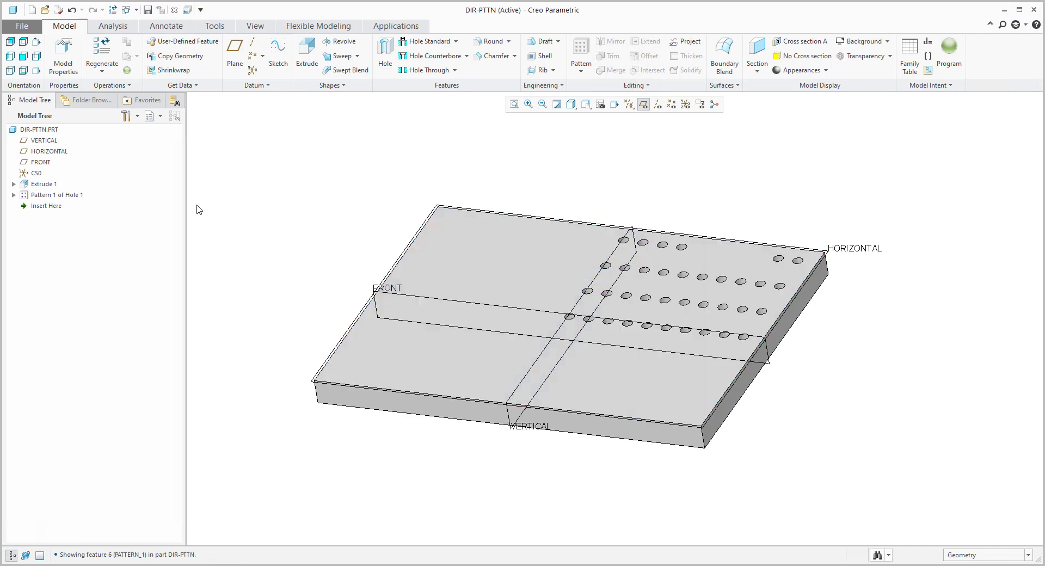
click(62, 196)
right_click(62, 197)
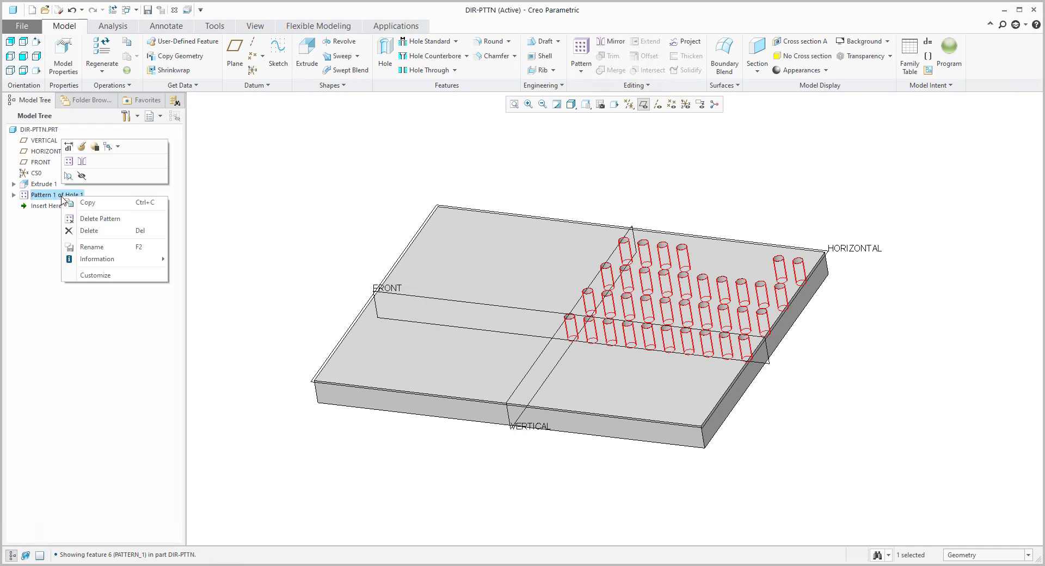
click(92, 218)
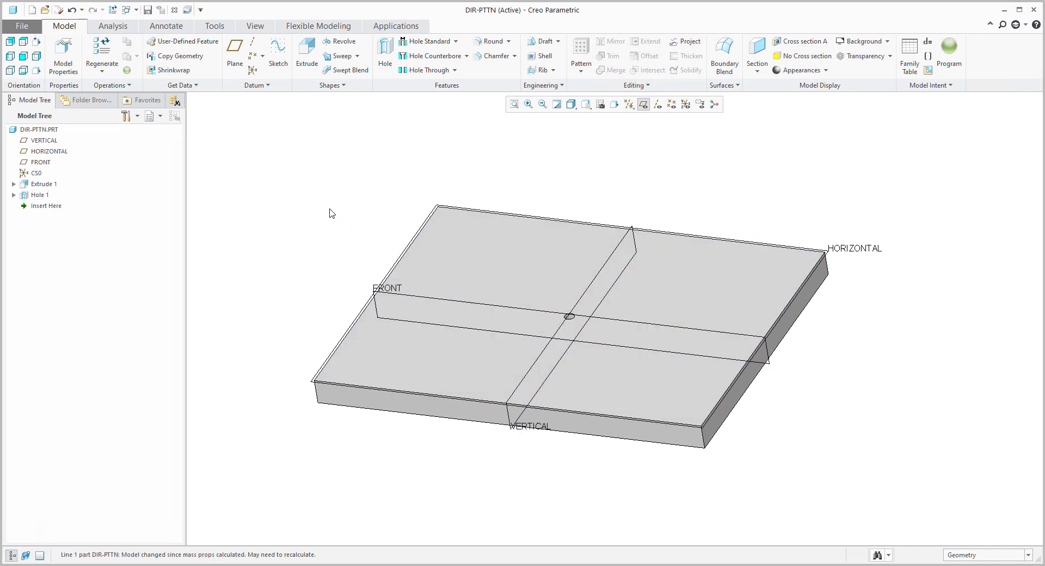
Sketch on the plate's top face a closed loop offset -20.00 inward from its outer edges.
click(279, 54)
click(506, 231)
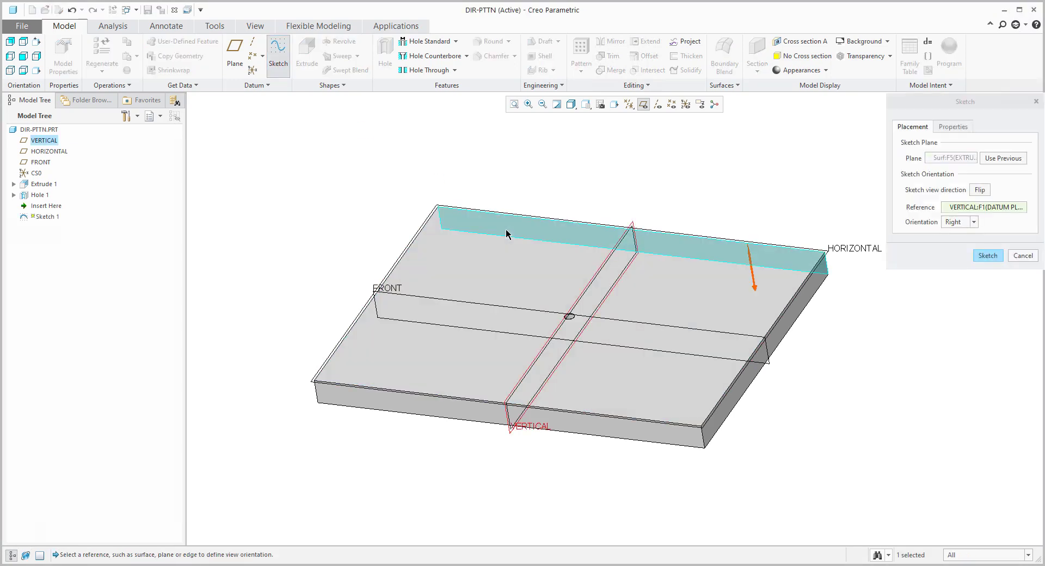
middle_click(492, 269)
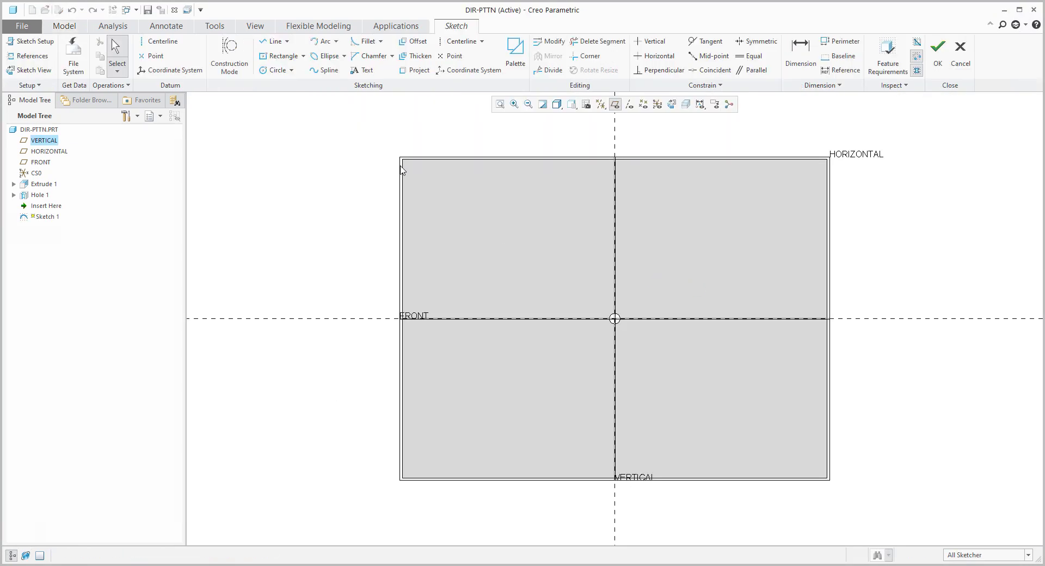
click(418, 43)
click(1001, 159)
click(740, 246)
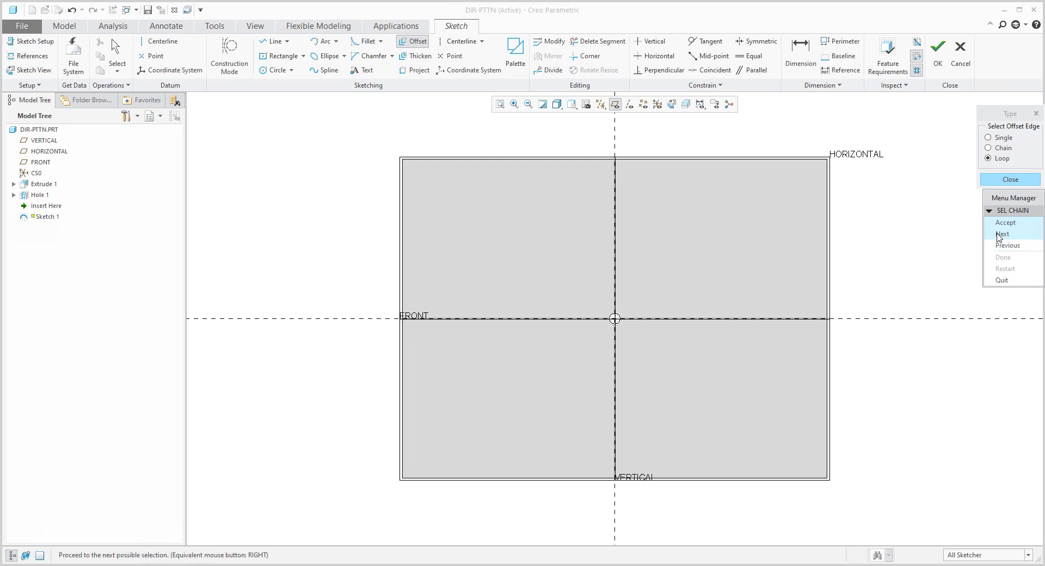
click(1005, 222)
key(Return)
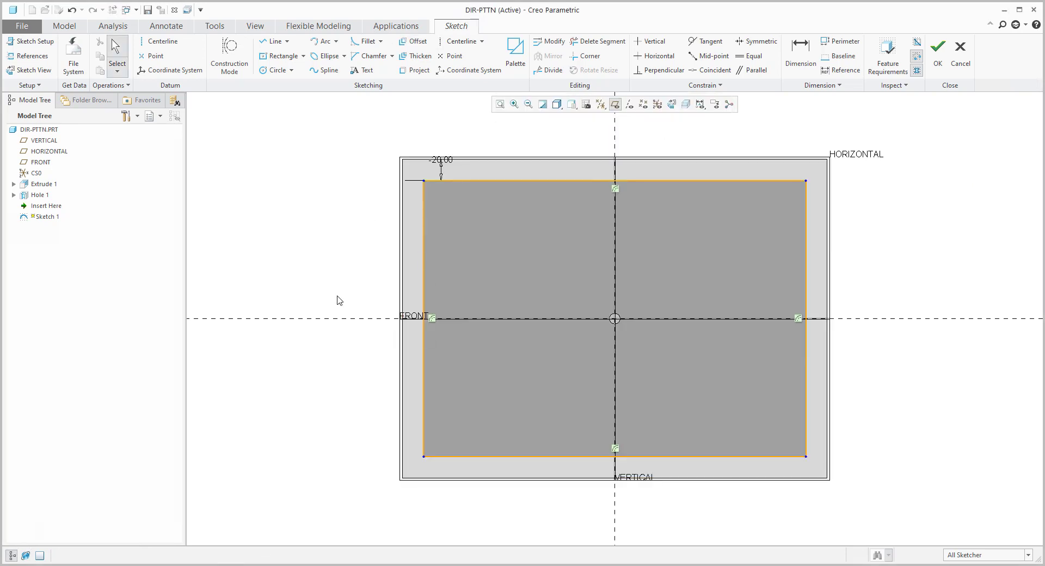
mouse_move(858, 236)
middle_down()
mouse_move(851, 193)
mouse_move(559, 224)
middle_up()
click(938, 54)
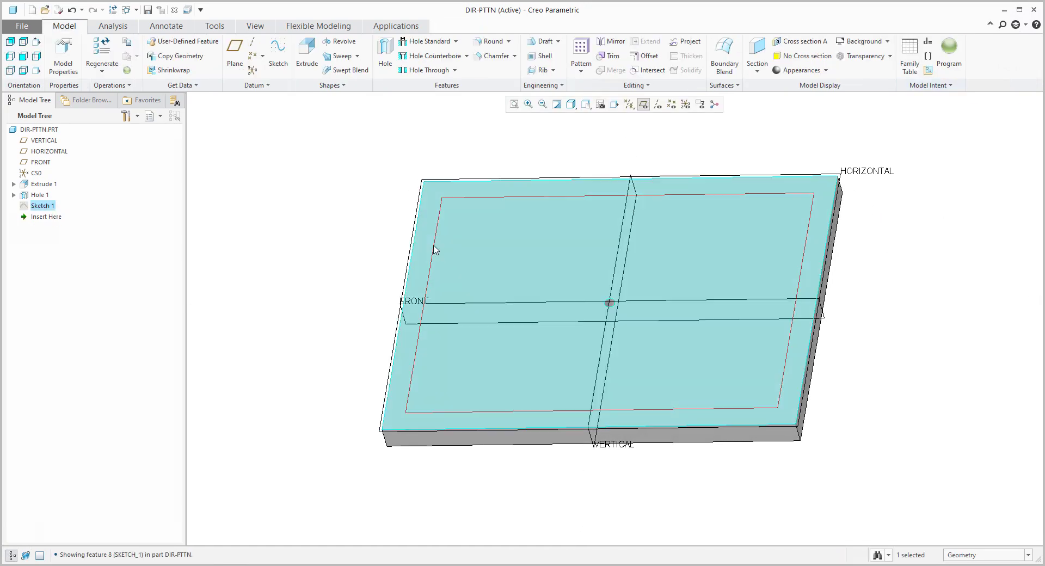
Move Sketch 1 above Hole 1 in the Model Tree, directly after Extrude 1, then select Hole 1.
right_click(31, 207)
click(200, 166)
click(444, 147)
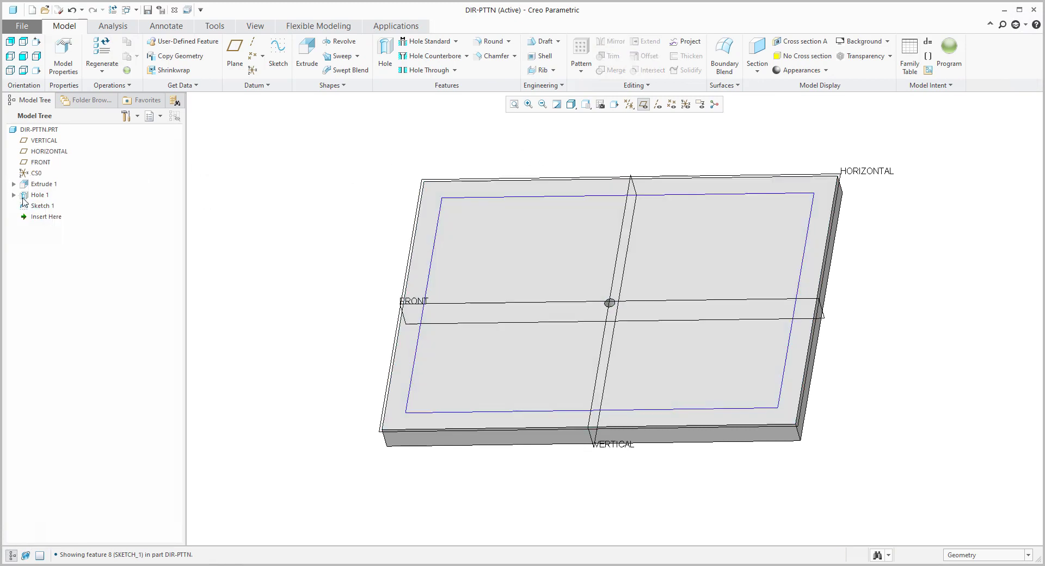
click(38, 196)
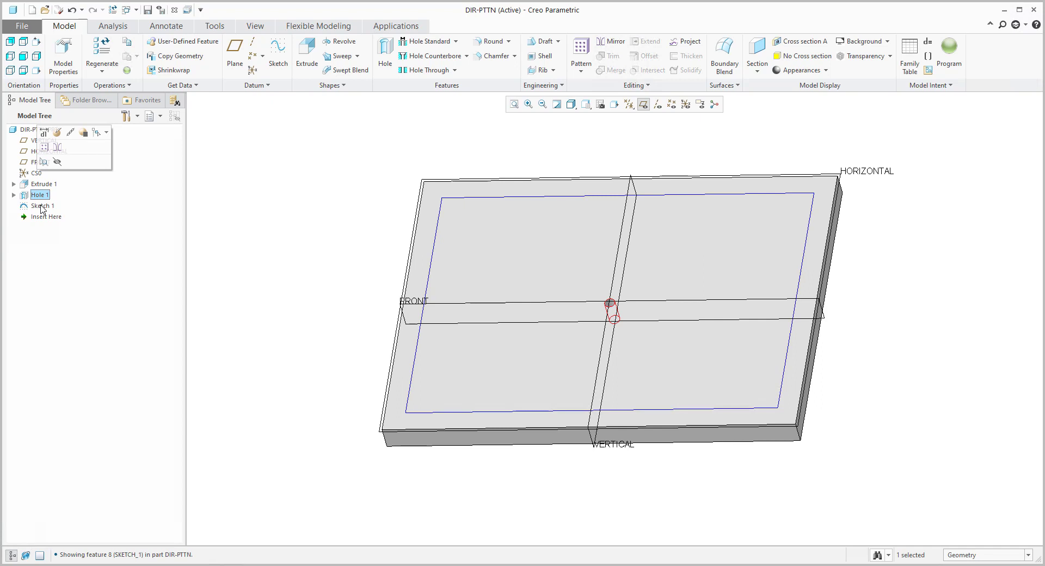
click(41, 206)
drag(41, 206, 45, 187)
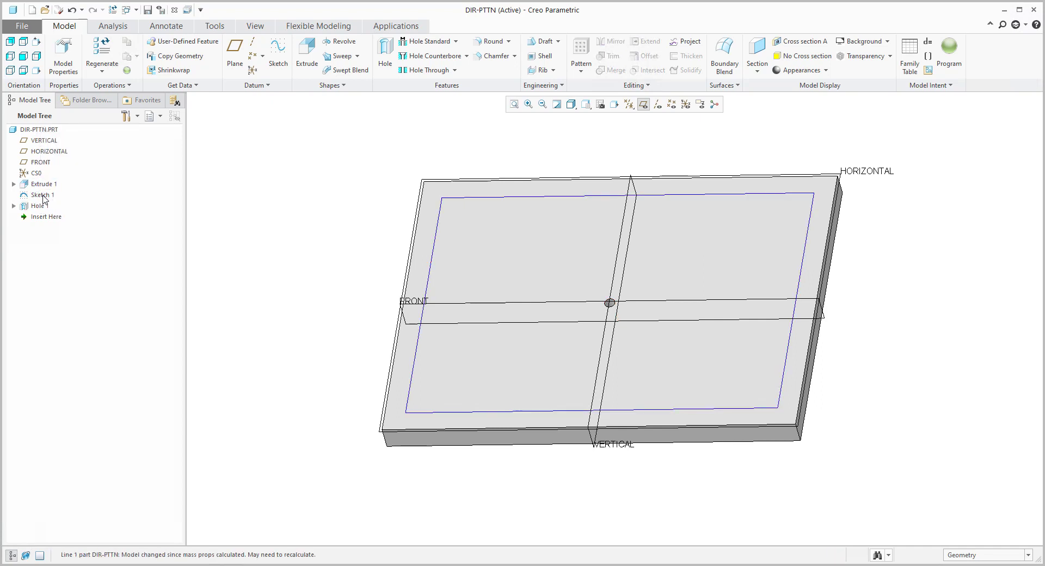
click(39, 206)
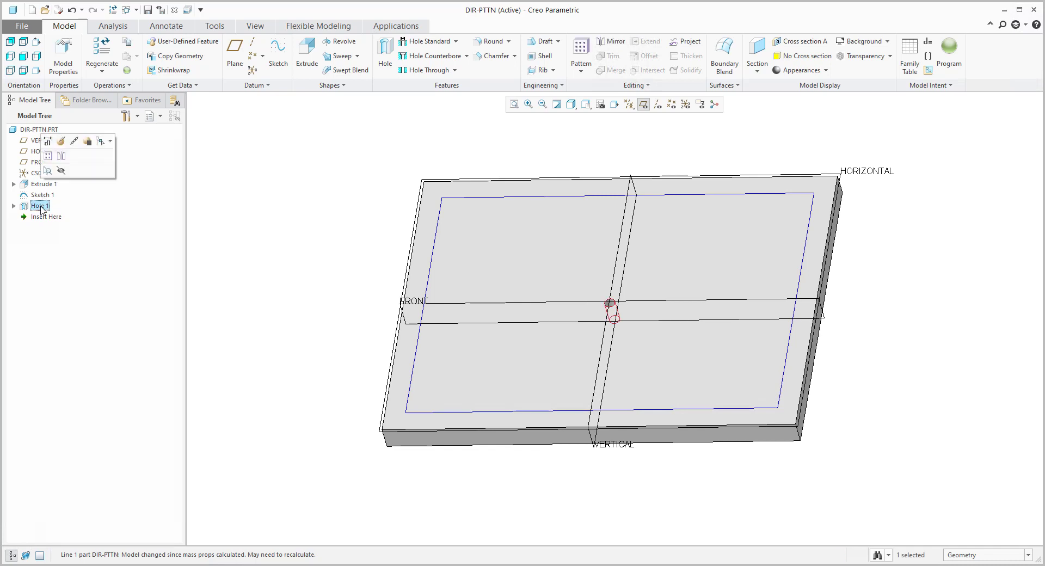
Start a Fill pattern of Hole 1 using Sketch 1 as the boundary.
click(581, 49)
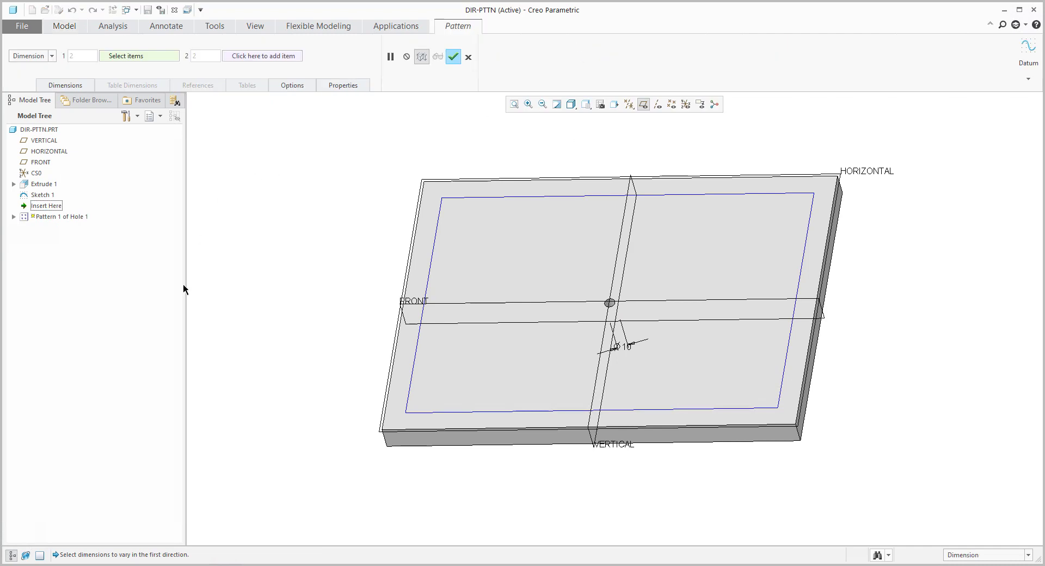
click(28, 56)
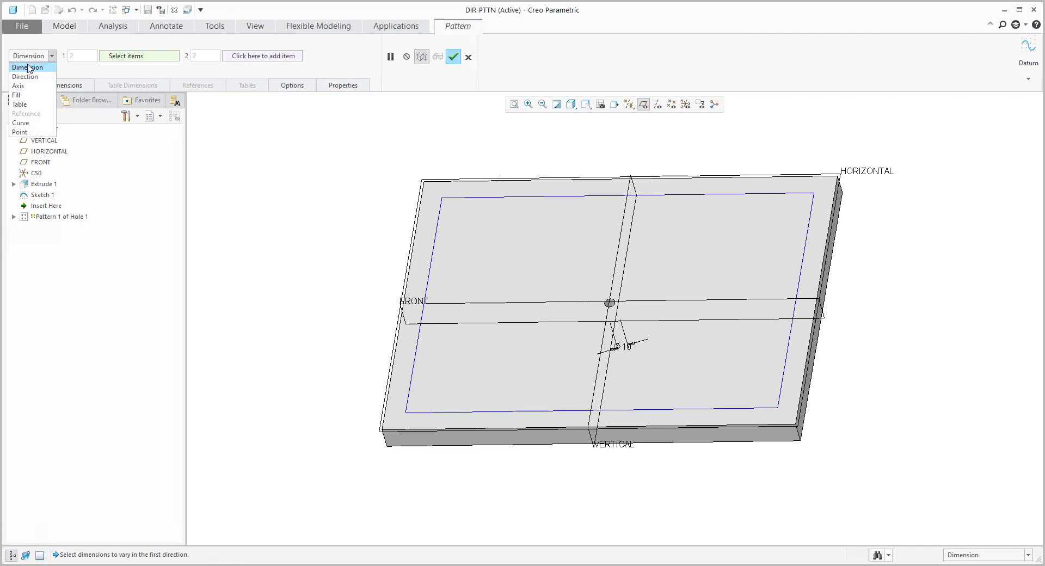
click(16, 95)
click(542, 202)
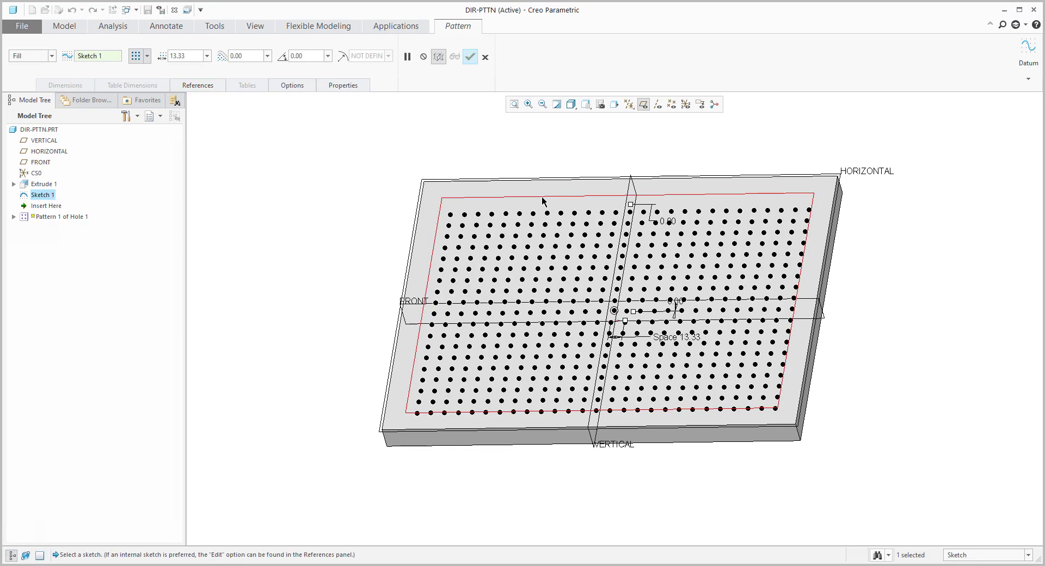
mouse_move(604, 276)
middle_down()
mouse_move(595, 252)
mouse_move(581, 252)
middle_up()
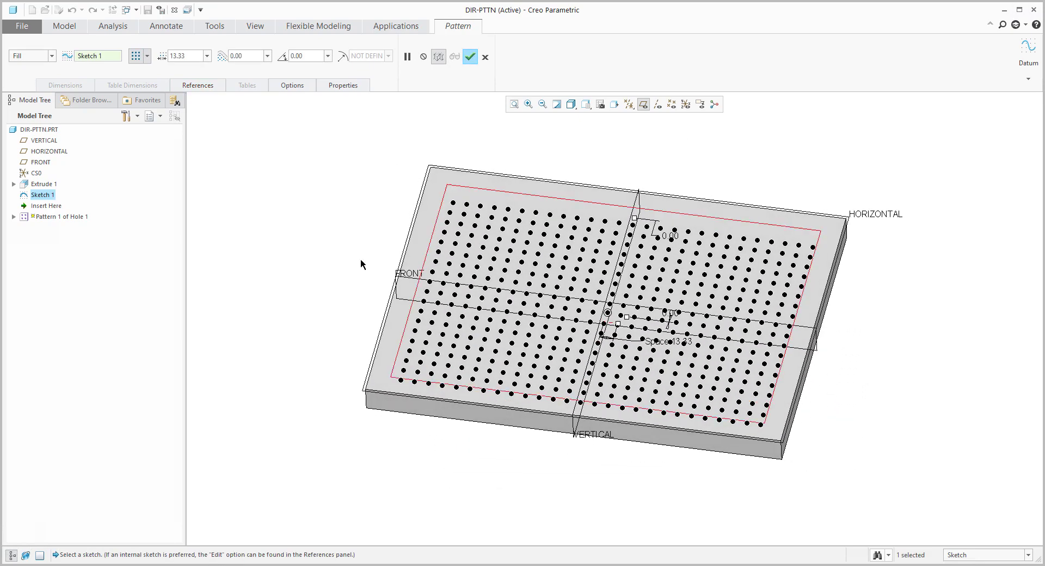
Set the fill spacing to 20.00 and switch to the staggered grid layout.
double_click(196, 53)
text(20)
key(Return)
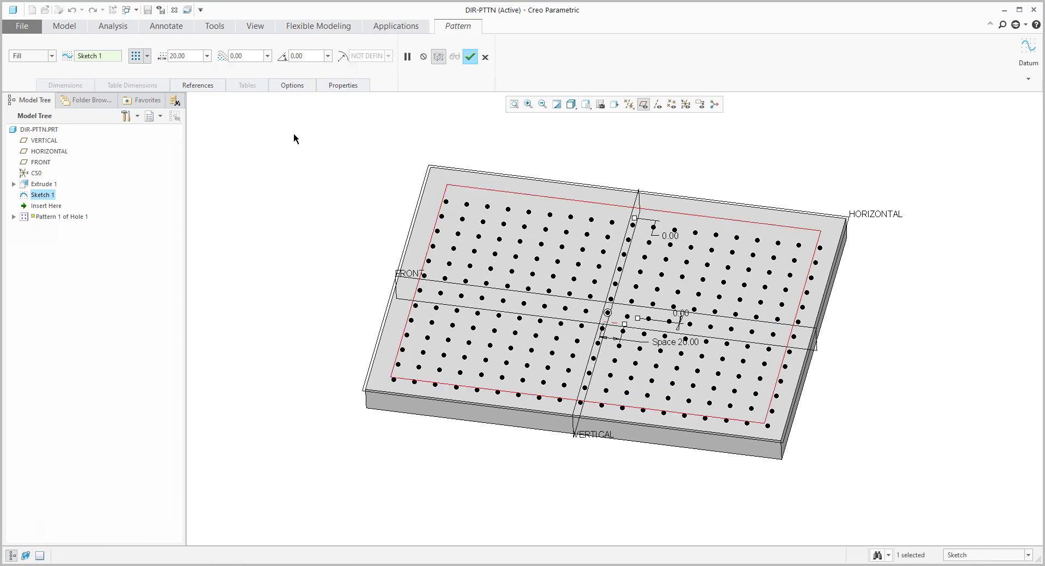
click(146, 57)
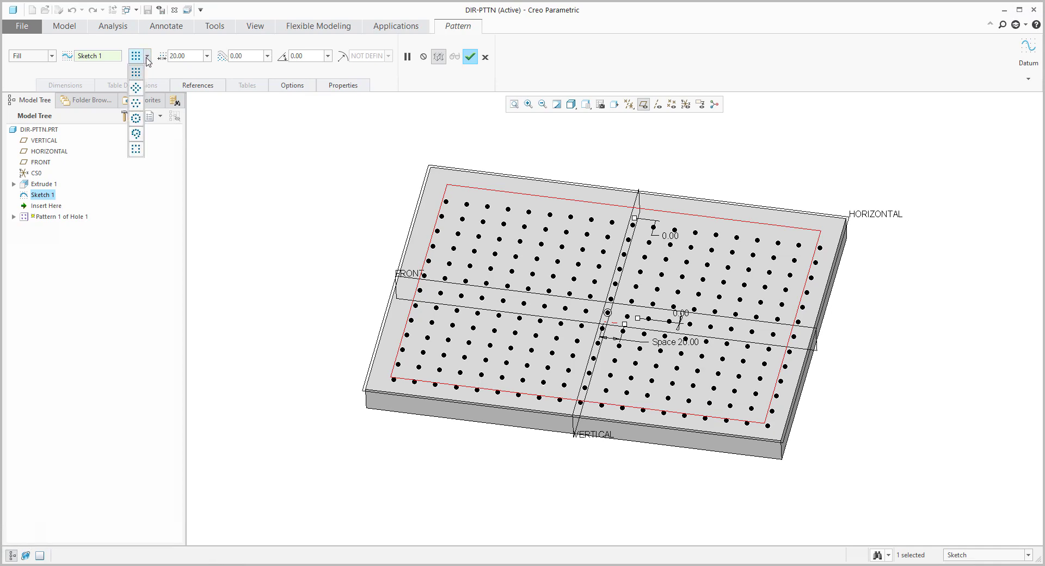
click(136, 102)
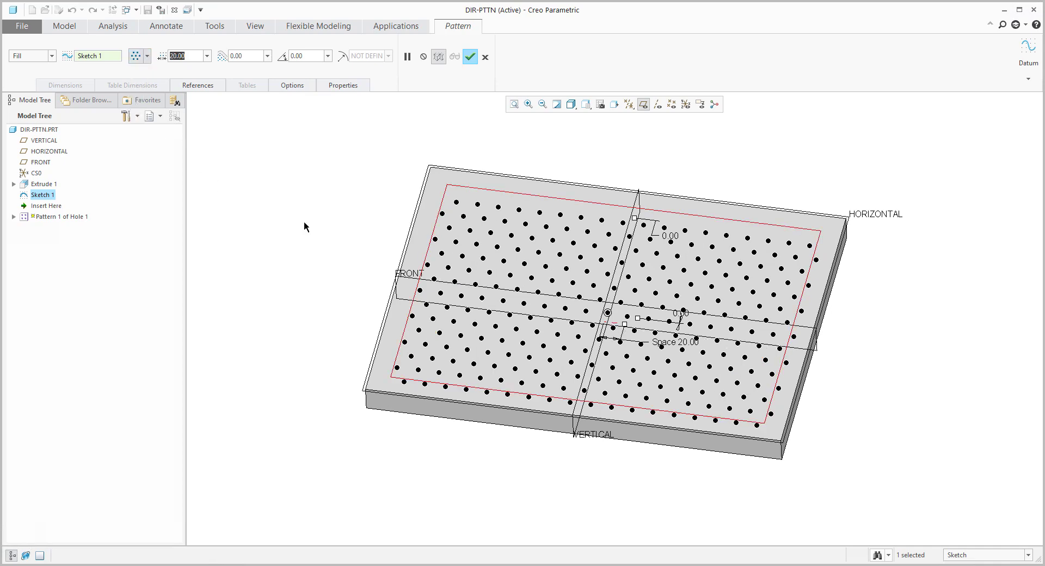
mouse_move(320, 232)
middle_down()
mouse_move(336, 273)
mouse_move(321, 229)
middle_up()
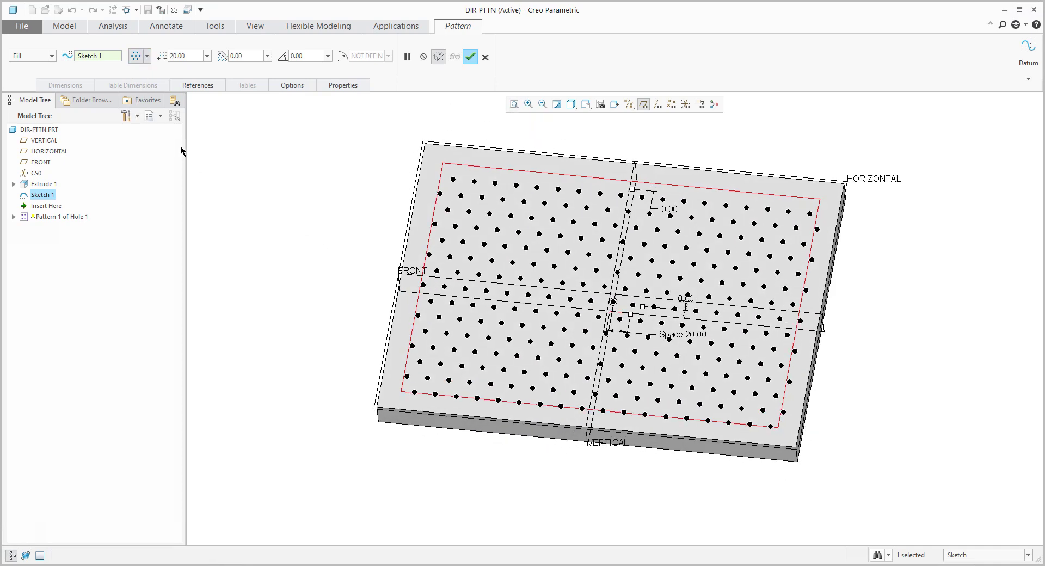
Finish the fill as a square grid: 24.50 spacing, 22.00° rotation, 21.80 border offset.
click(146, 58)
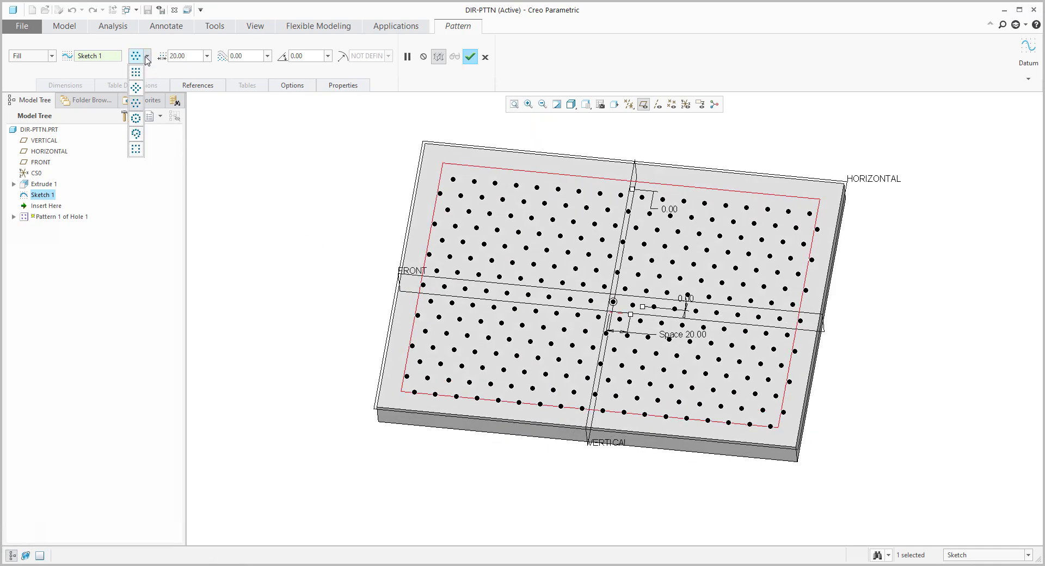
click(136, 118)
middle_drag(321, 240, 318, 272)
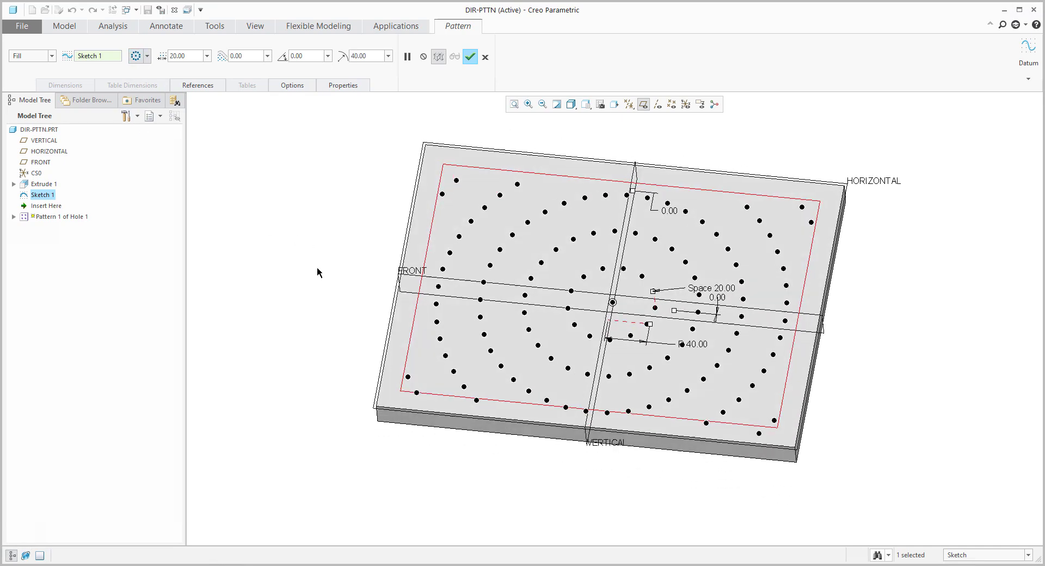
click(146, 57)
click(137, 71)
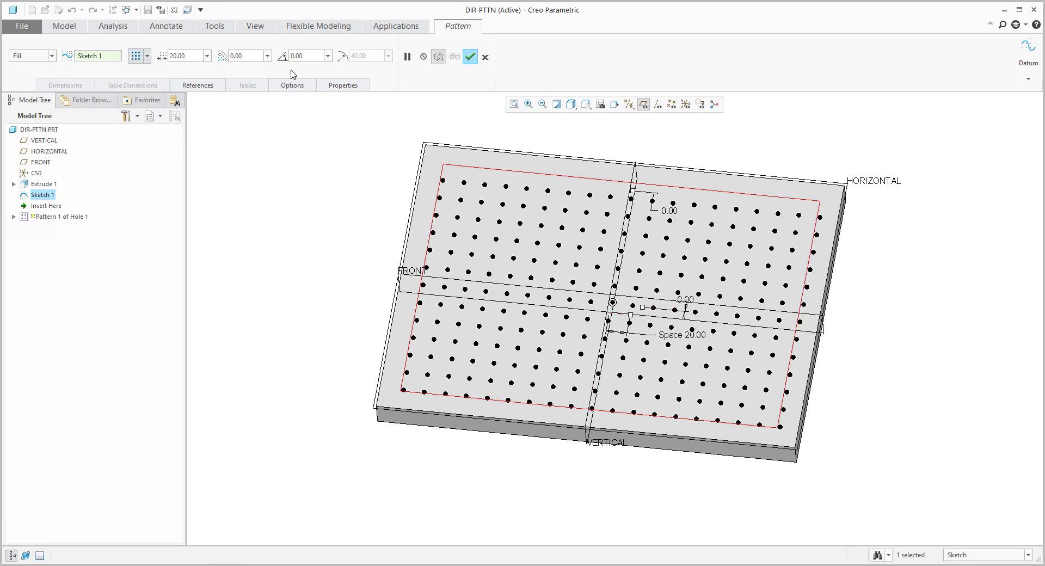
mouse_move(644, 308)
mouse_down()
mouse_move(649, 301)
mouse_move(639, 308)
mouse_up()
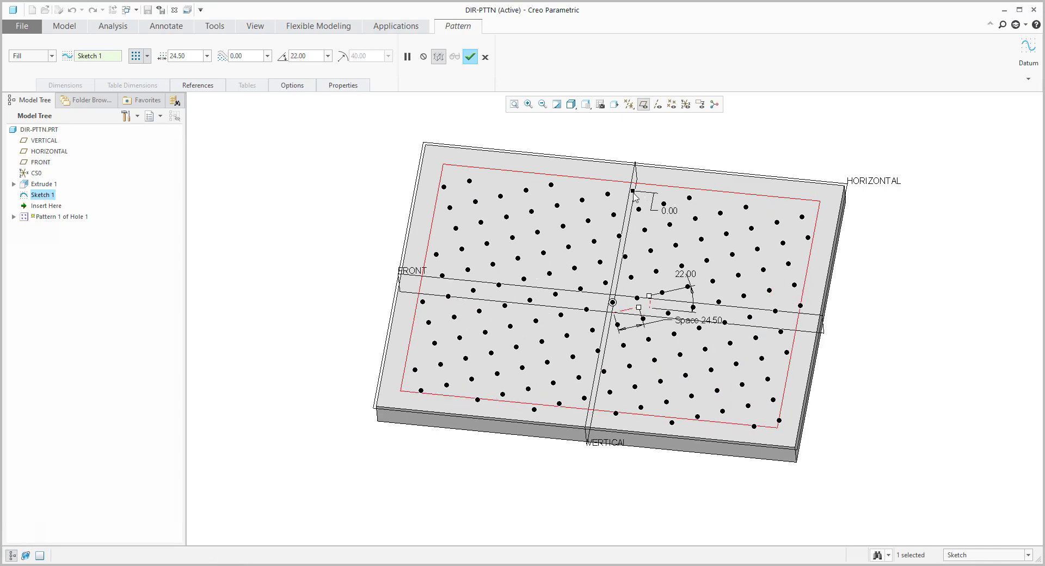
mouse_move(632, 198)
mouse_down()
mouse_move(621, 241)
mouse_move(628, 210)
mouse_up()
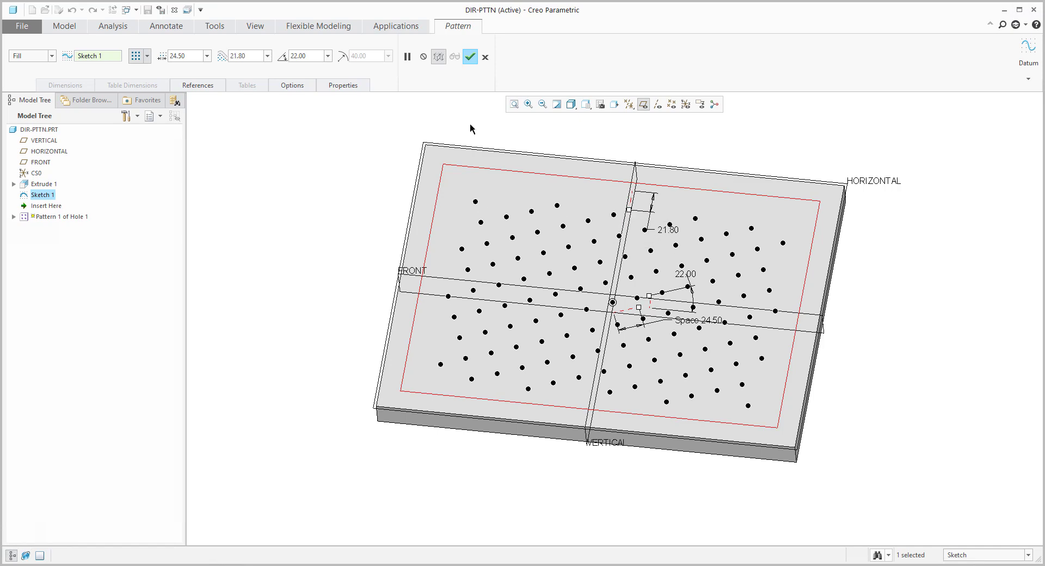
click(471, 57)
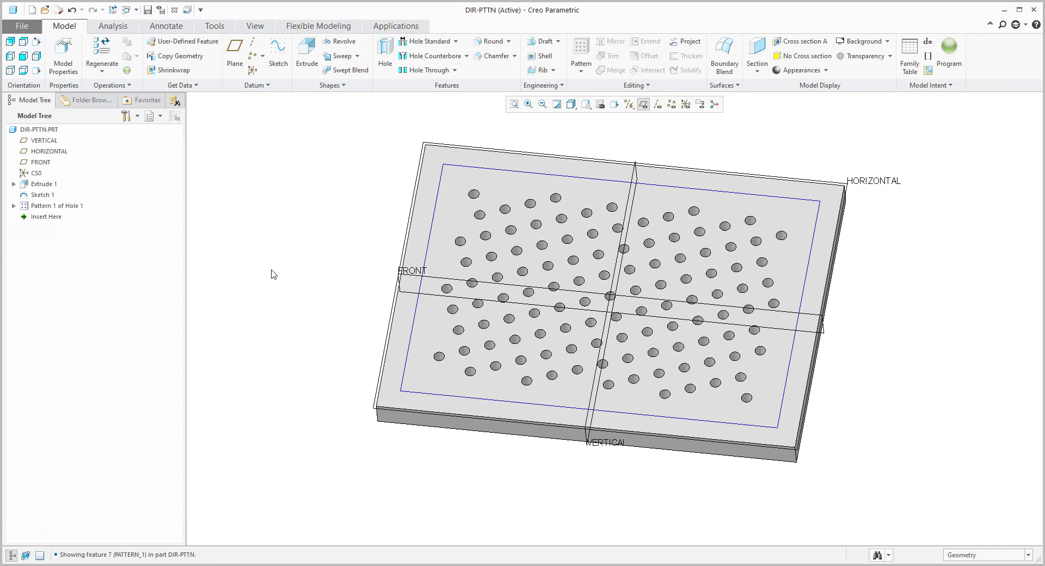
middle_drag(277, 243, 267, 240)
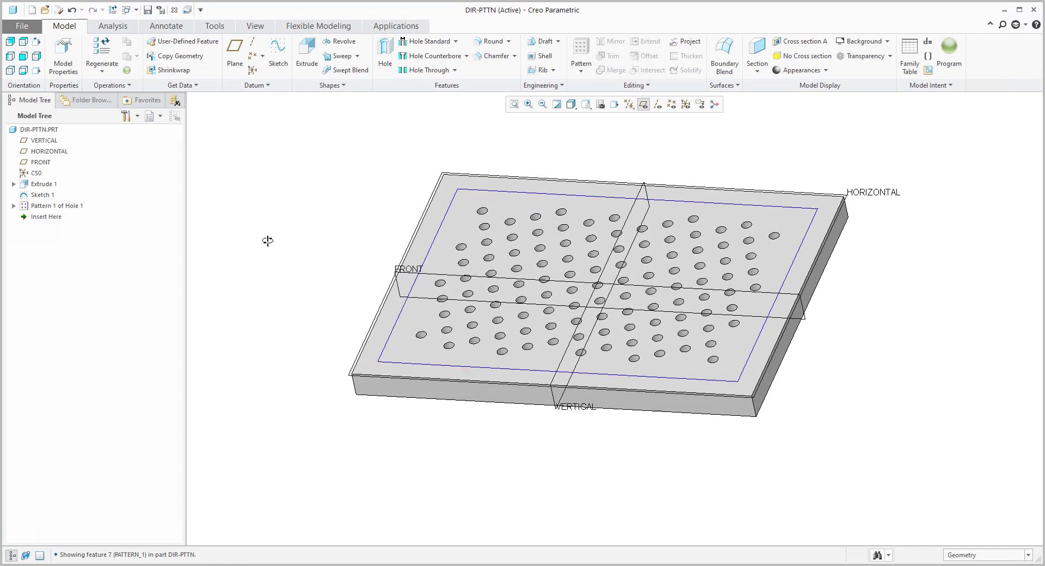